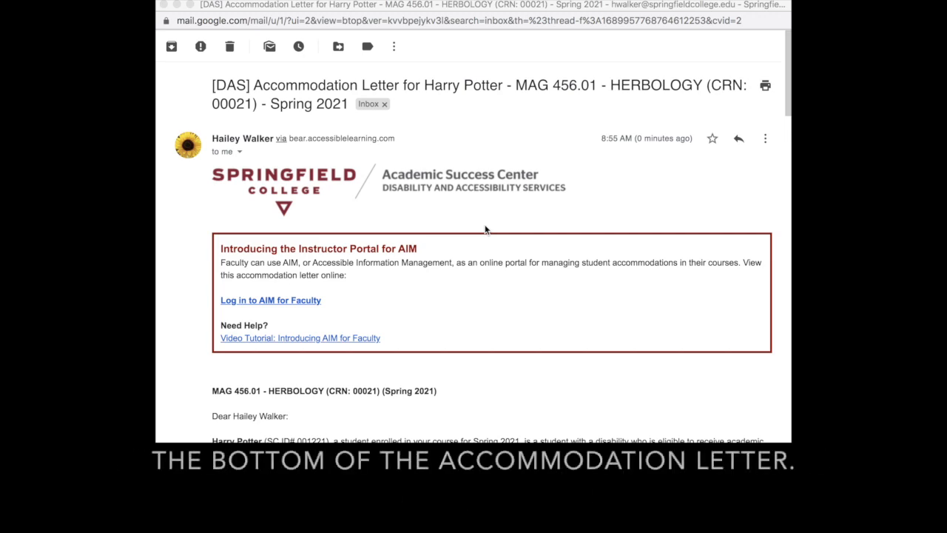
# - Read through the emailed accommodation letter down to its Alternative Testing Agreement section
pyautogui.scroll(-10, 485, 230)
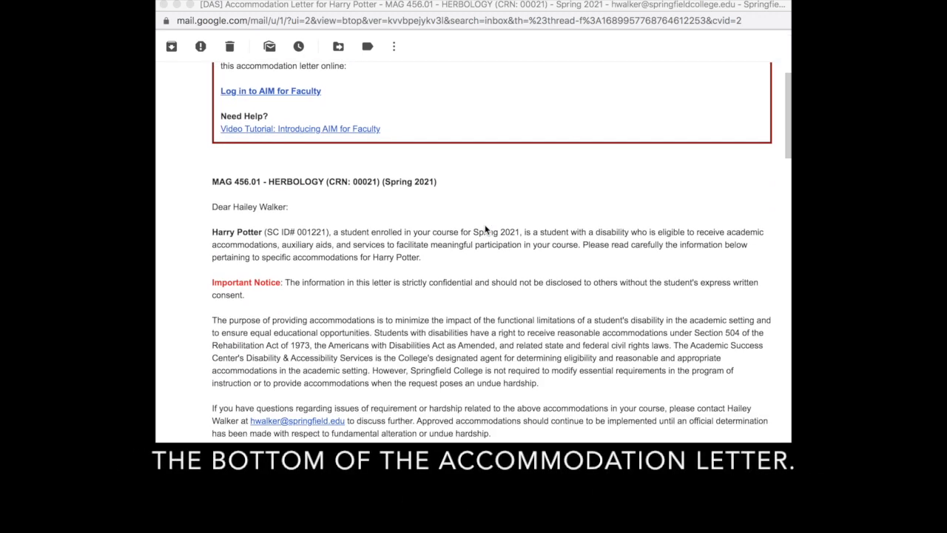
pyautogui.scroll(-4, 484, 229)
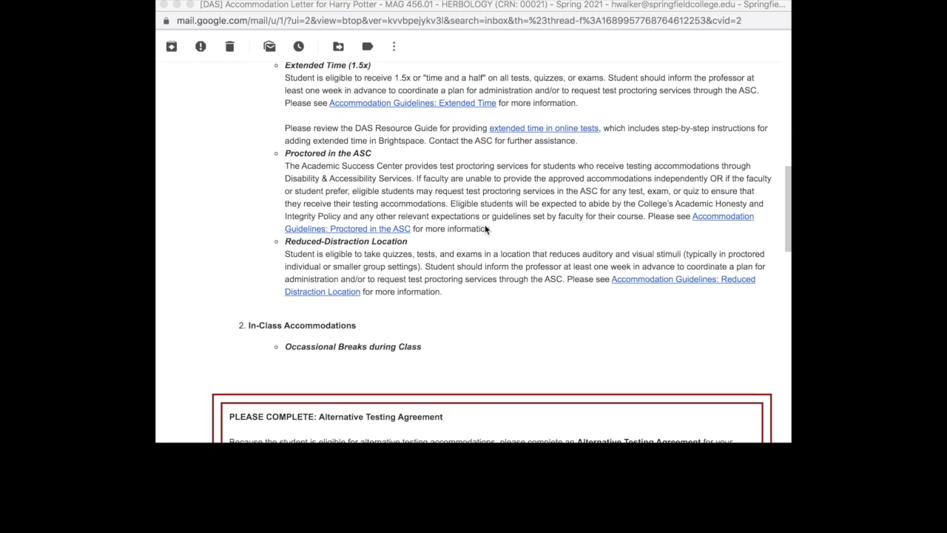
pyautogui.scroll(-4, 485, 229)
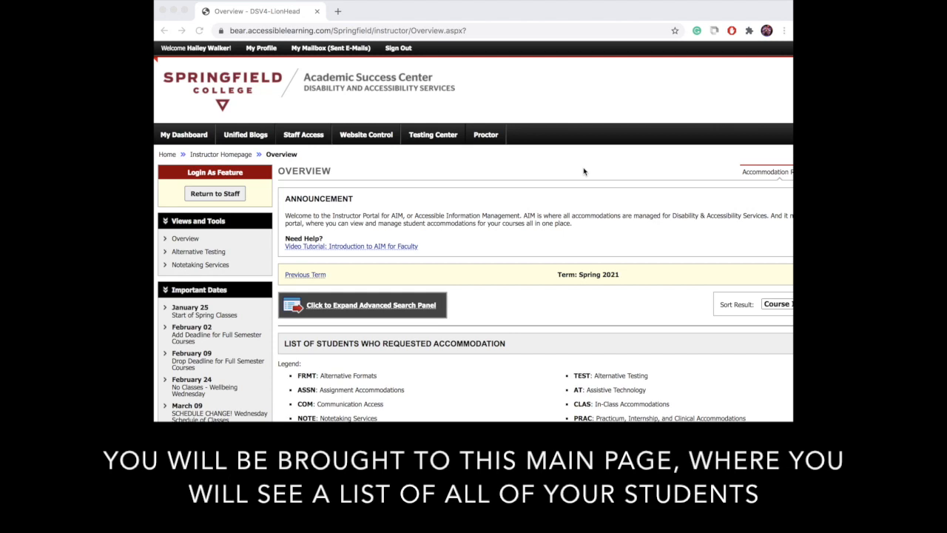
# - Look over the list of students who requested accommodations, and open the Alternative Testing page
pyautogui.scroll(-3, 583, 171)
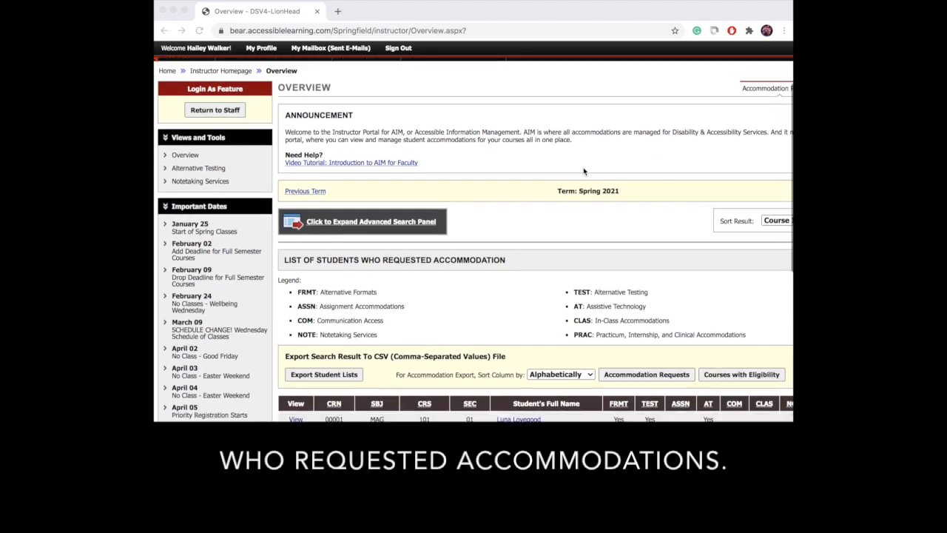
pyautogui.scroll(-2, 583, 172)
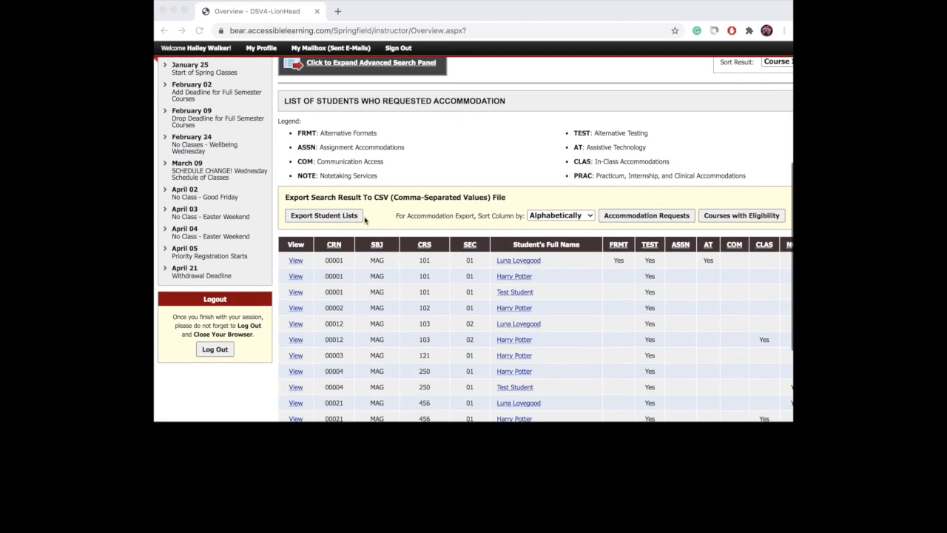
pyautogui.scroll(5, 482, 260)
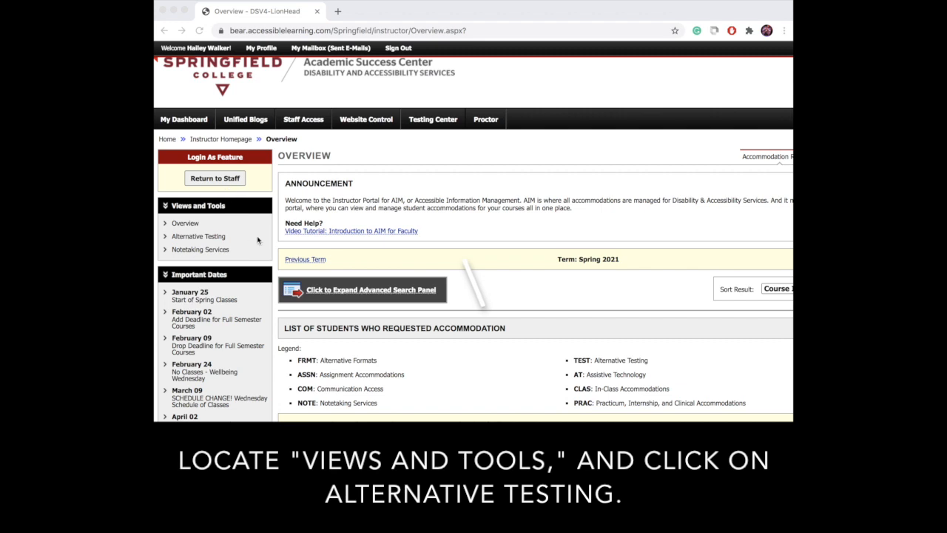
pyautogui.click(197, 236)
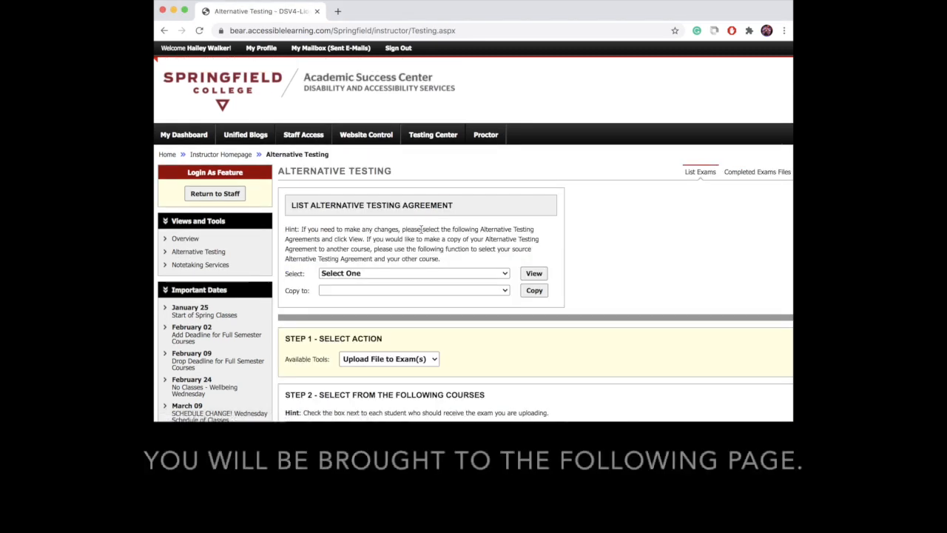
# - Start specifying an alternative testing agreement for the class MAG 456.01 - Herbology
pyautogui.scroll(-2, 422, 233)
pyautogui.scroll(2, 422, 234)
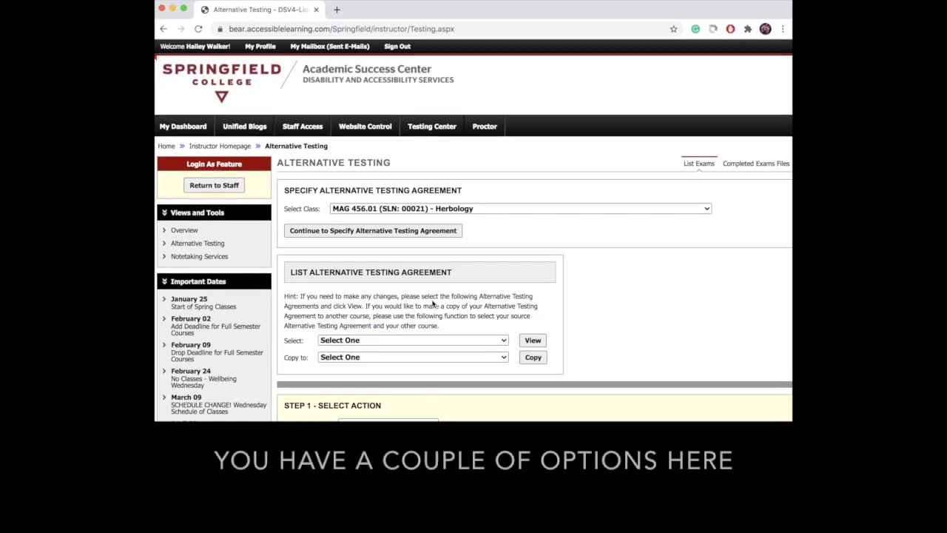
pyautogui.scroll(-2, 432, 304)
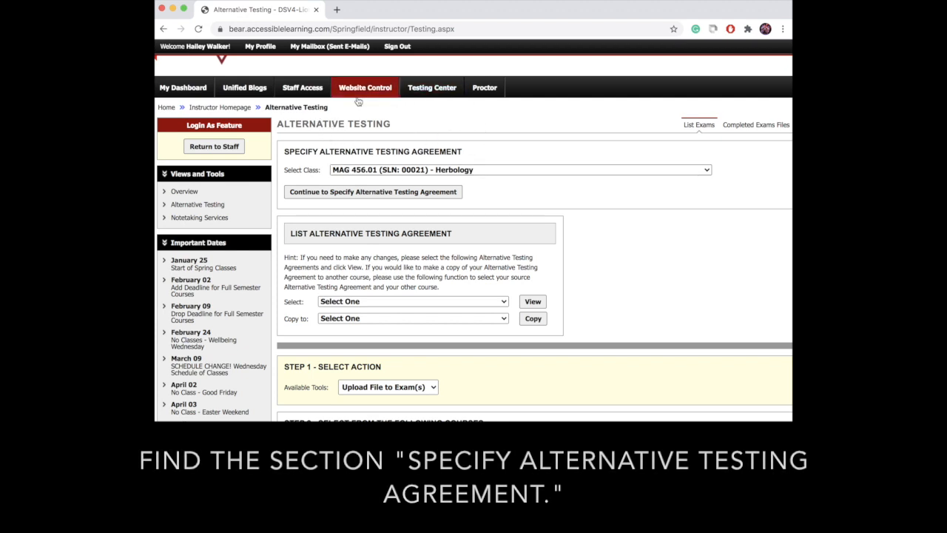
pyautogui.click(439, 170)
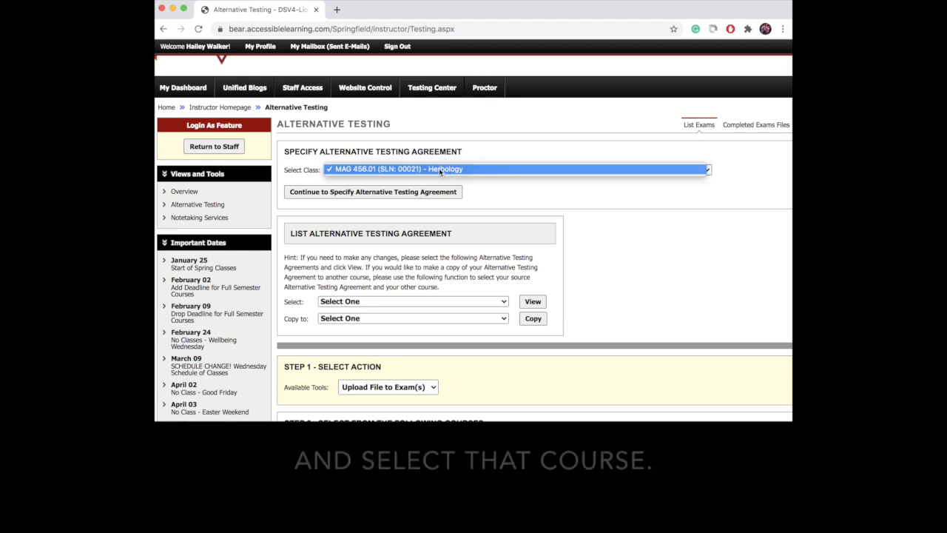
pyautogui.click(439, 169)
pyautogui.click(362, 195)
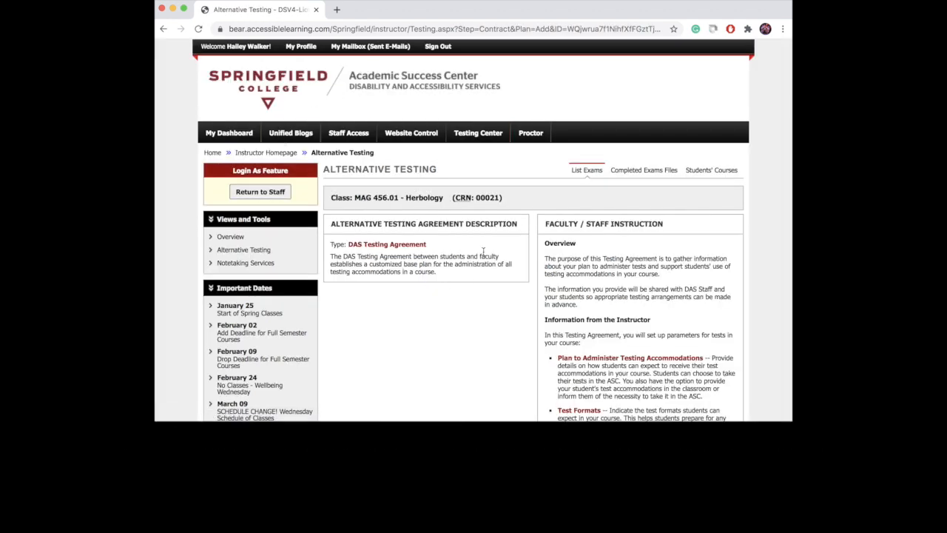
# - Read the agreement description and the faculty/staff instructions for the Herbology testing agreement
pyautogui.scroll(-3, 490, 220)
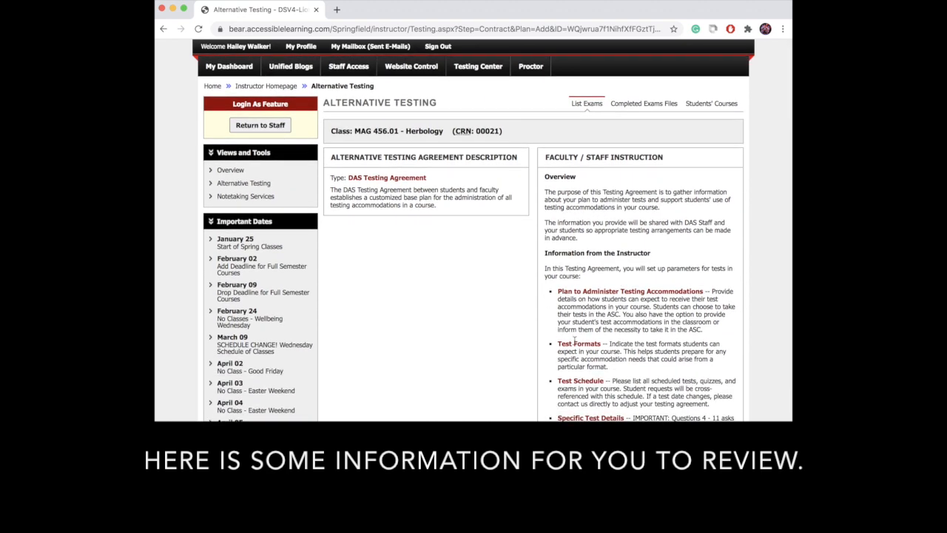
pyautogui.scroll(-3, 569, 198)
pyautogui.scroll(-6, 569, 198)
pyautogui.scroll(-8, 570, 198)
pyautogui.scroll(-5, 570, 198)
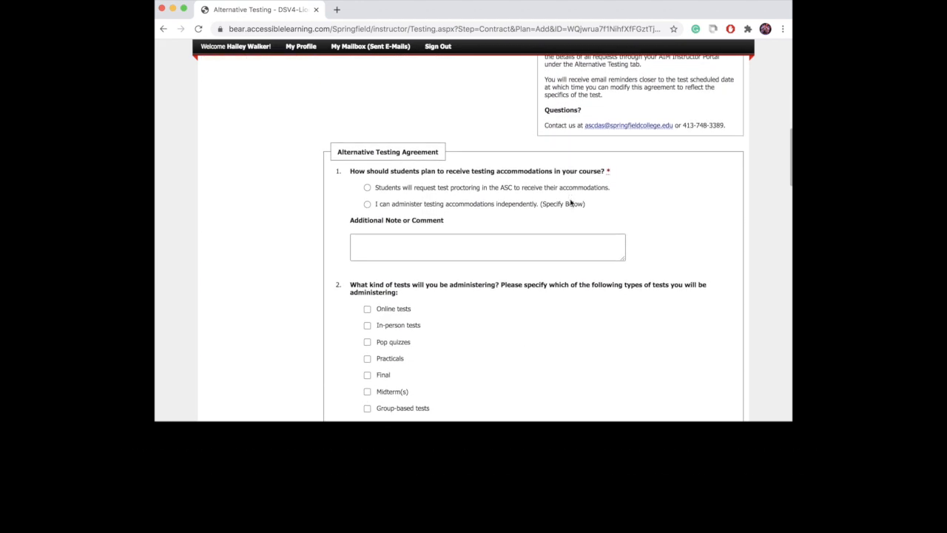
# - Go through the questionnaire from the accommodation question to the additional information, and submit the Alternative Testing Agreement
pyautogui.scroll(-4, 570, 203)
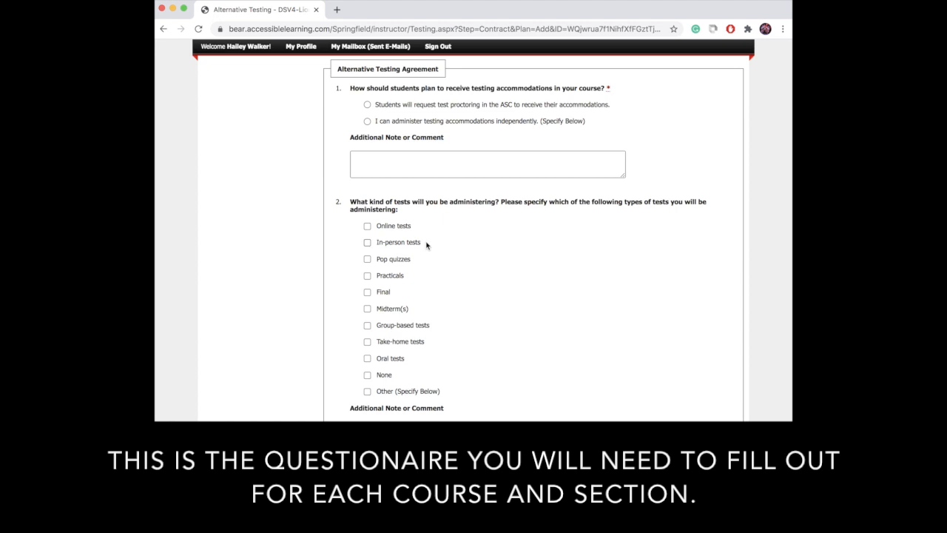
pyautogui.scroll(-3, 429, 292)
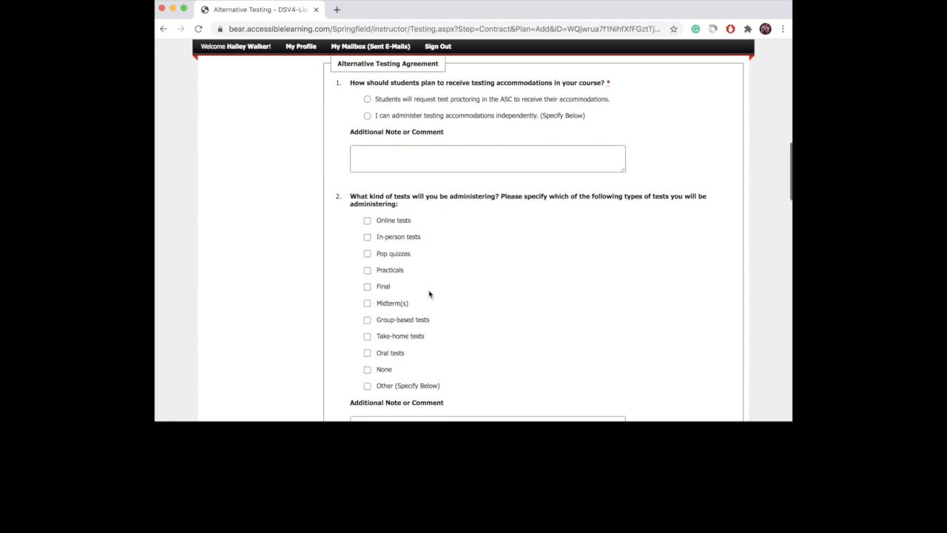
pyautogui.scroll(-6, 429, 294)
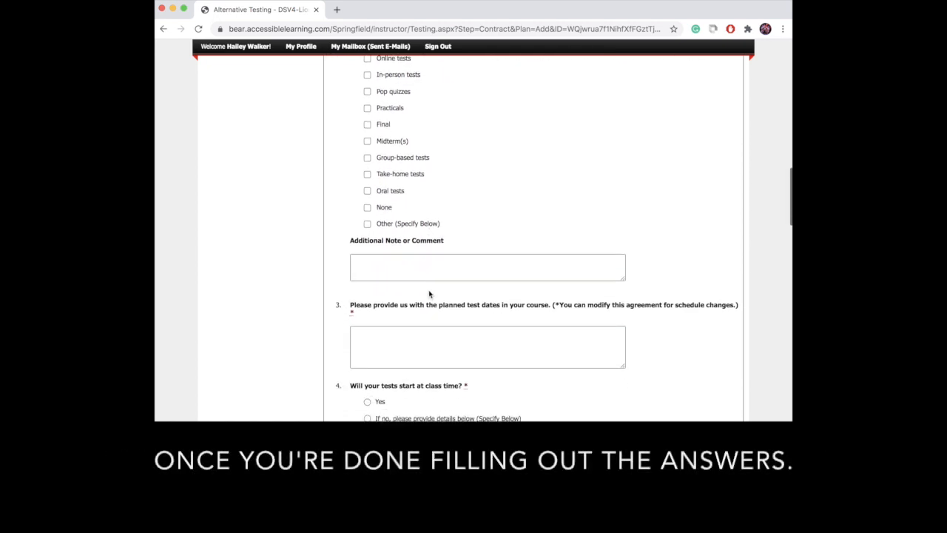
pyautogui.scroll(-12, 429, 294)
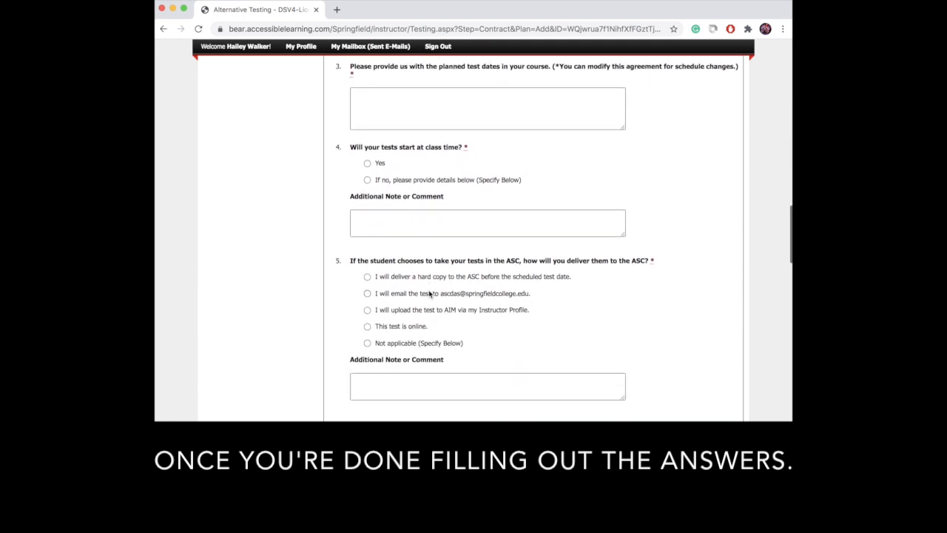
pyautogui.scroll(-20, 429, 294)
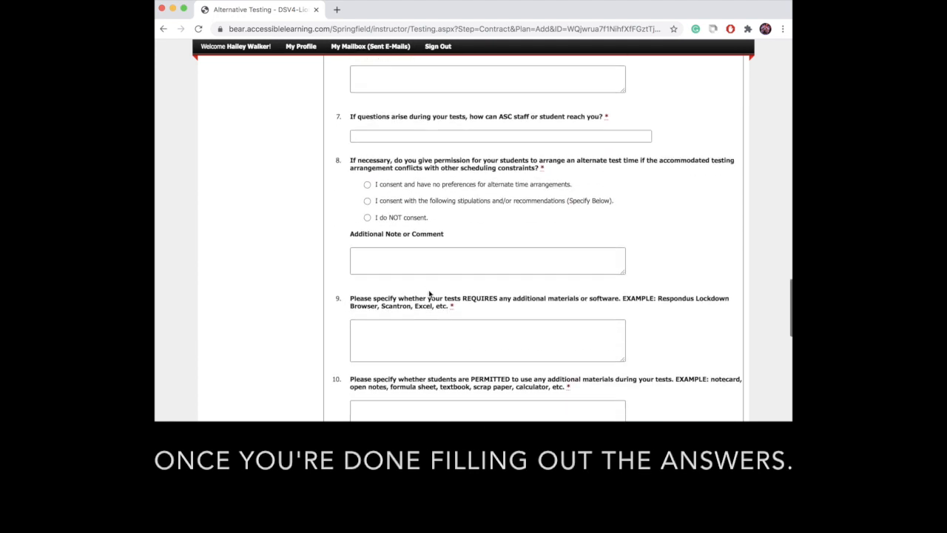
pyautogui.scroll(-11, 429, 294)
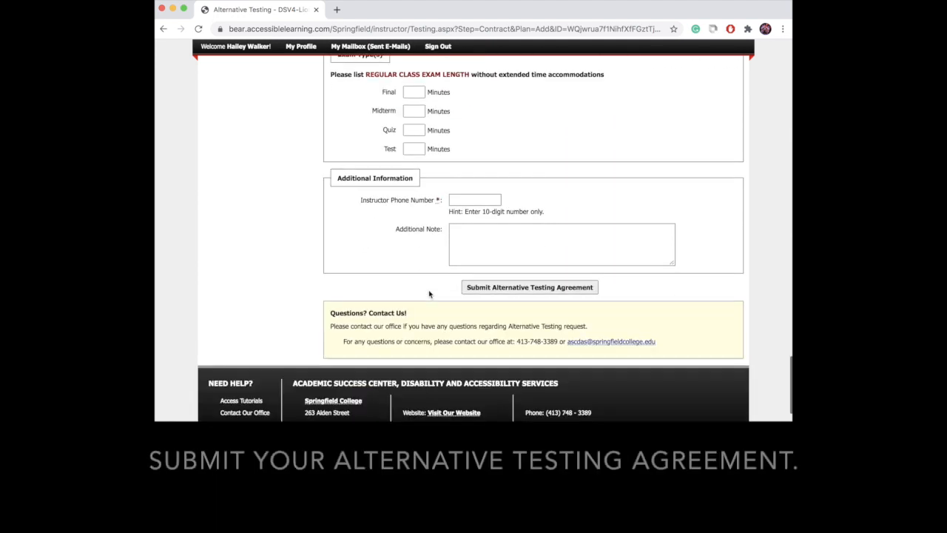
pyautogui.click(518, 292)
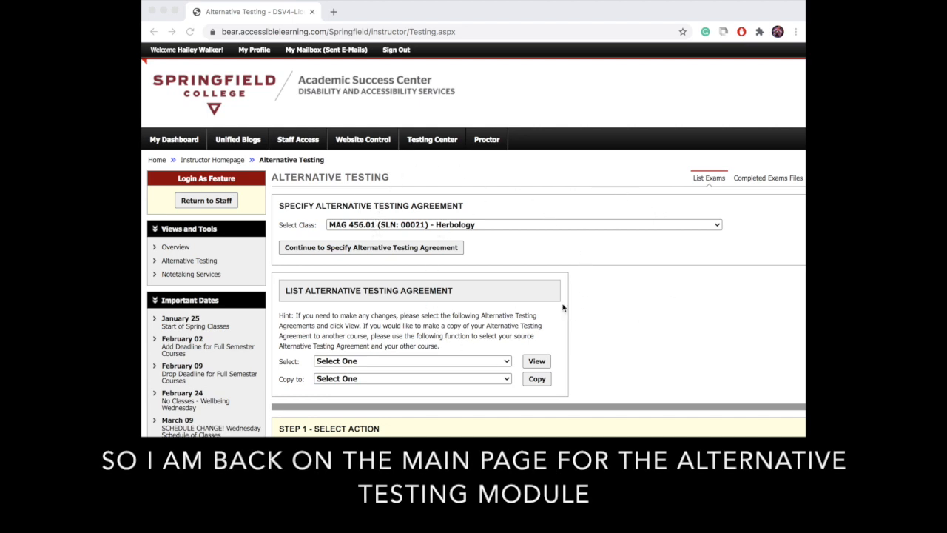
# - Copy the existing MAG 102.01 - History of Magic testing agreement to MAG 456.01 - Herbology
pyautogui.scroll(-1, 627, 197)
pyautogui.scroll(-3, 627, 197)
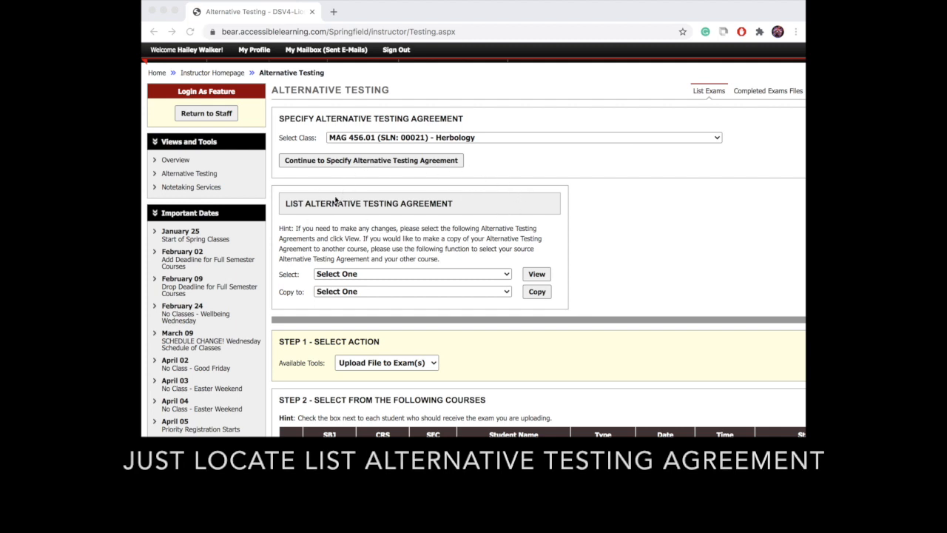
pyautogui.click(458, 274)
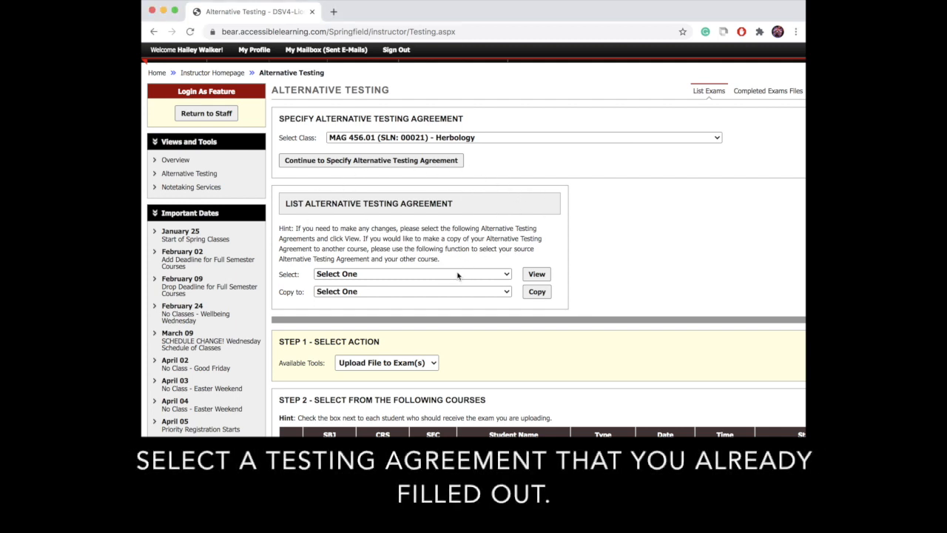
pyautogui.click(448, 275)
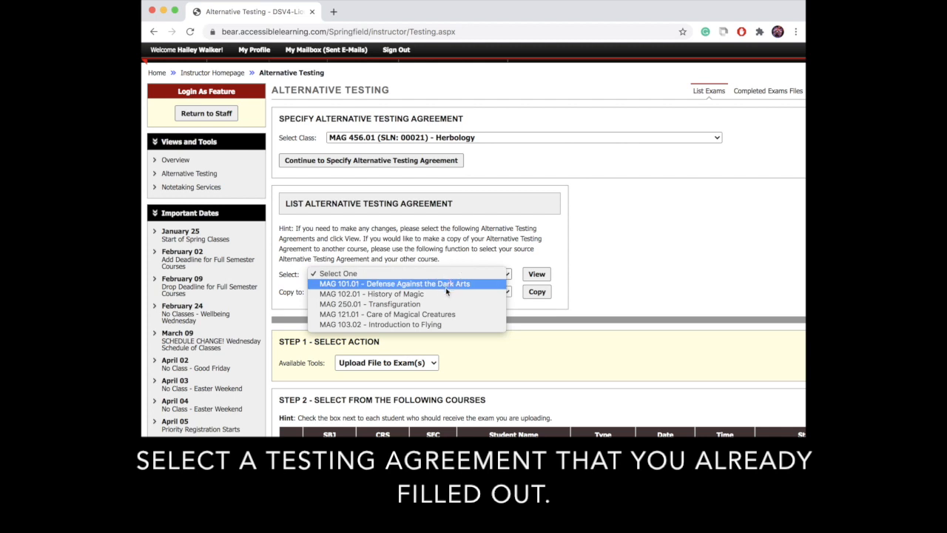
pyautogui.click(439, 296)
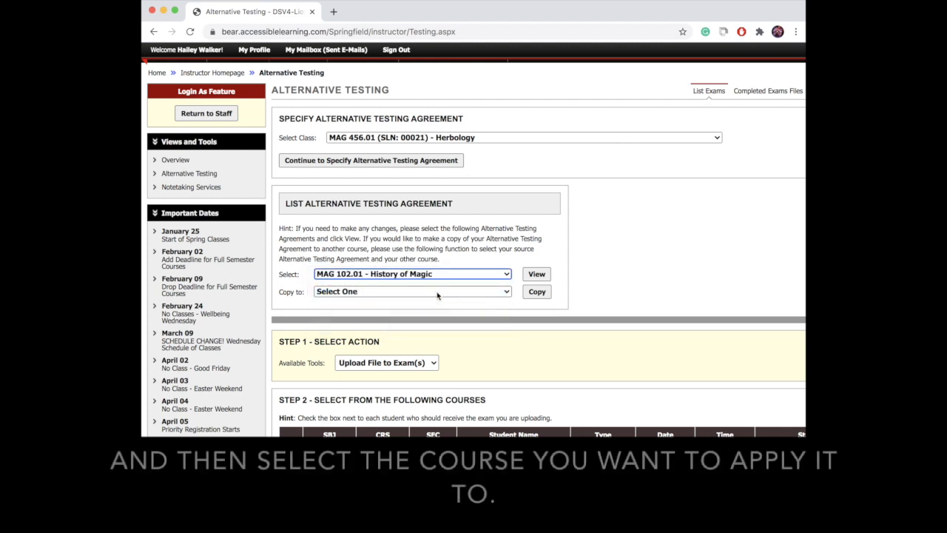
pyautogui.click(437, 292)
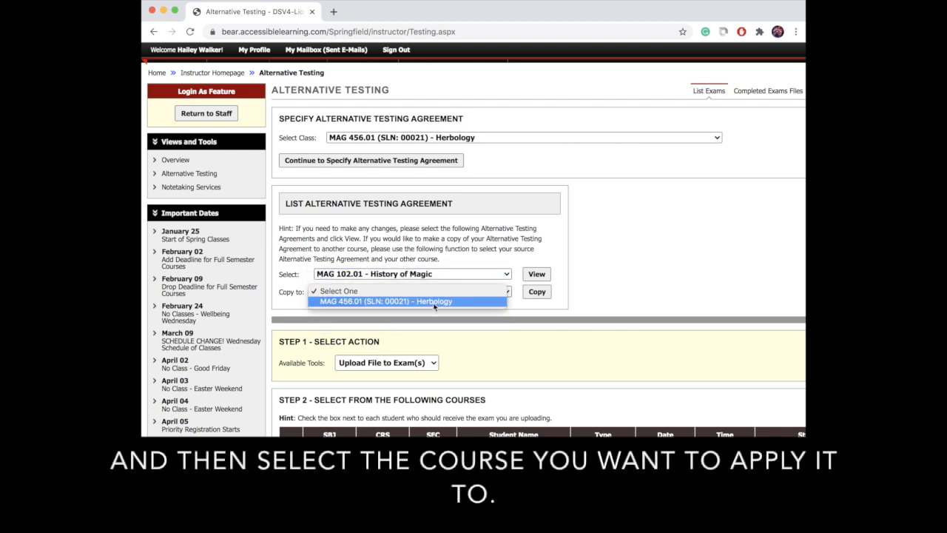
pyautogui.click(434, 302)
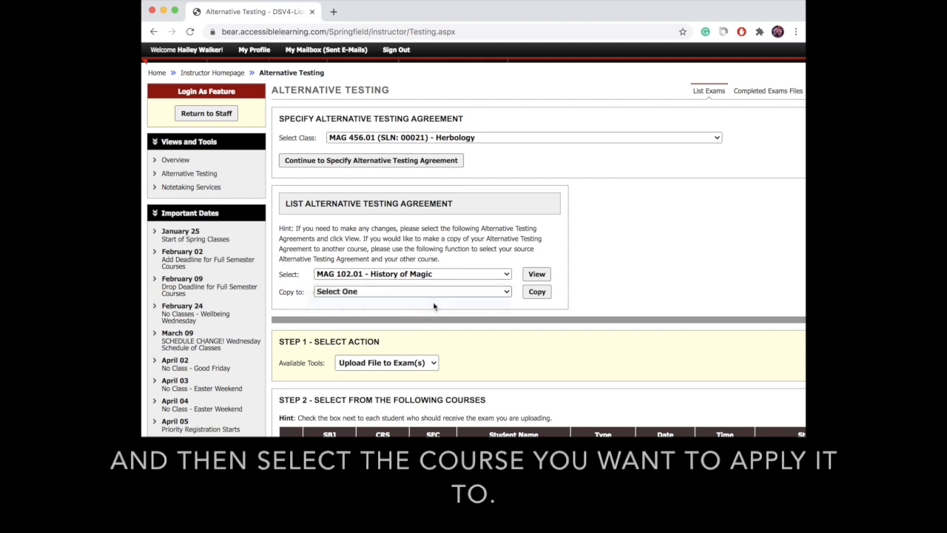
pyautogui.click(537, 292)
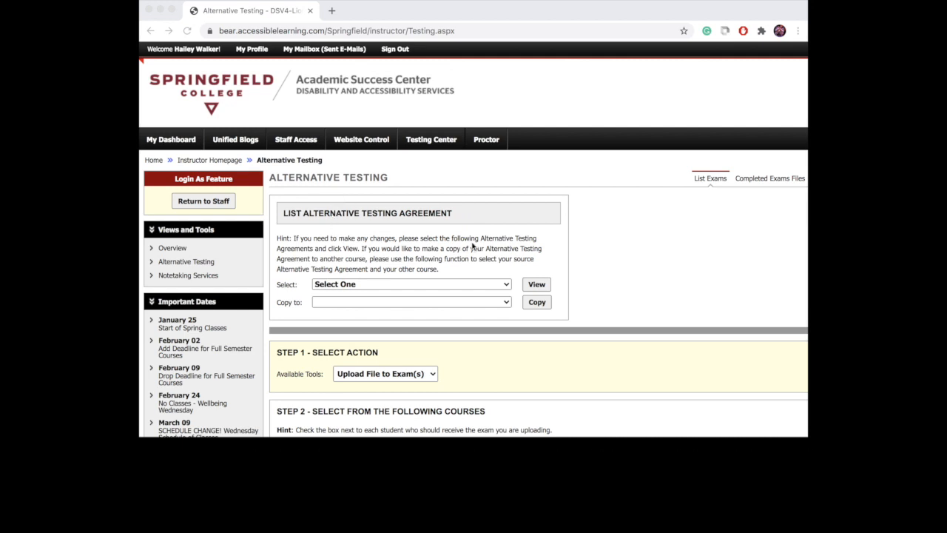
# - Open the MAG 102.01 - History of Magic testing agreement for editing and look through its answers
pyautogui.click(376, 284)
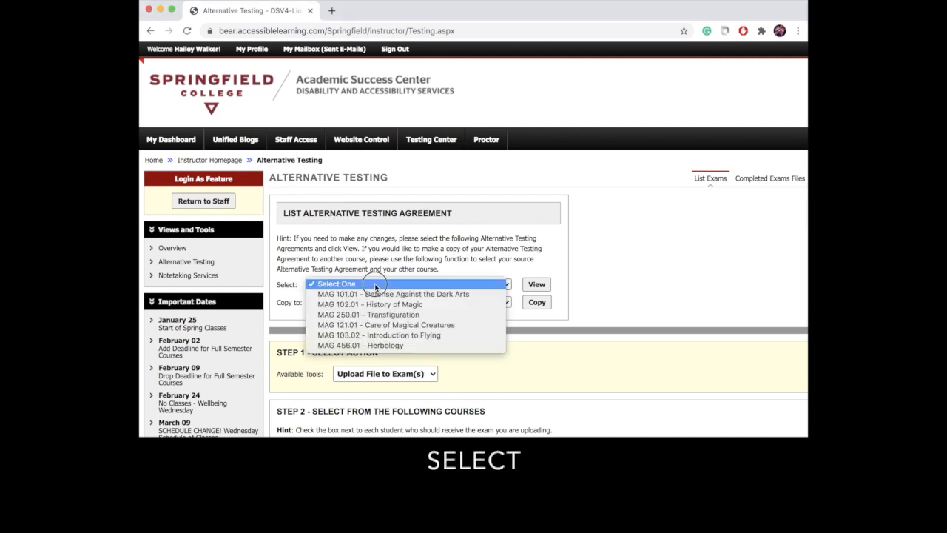
pyautogui.click(376, 304)
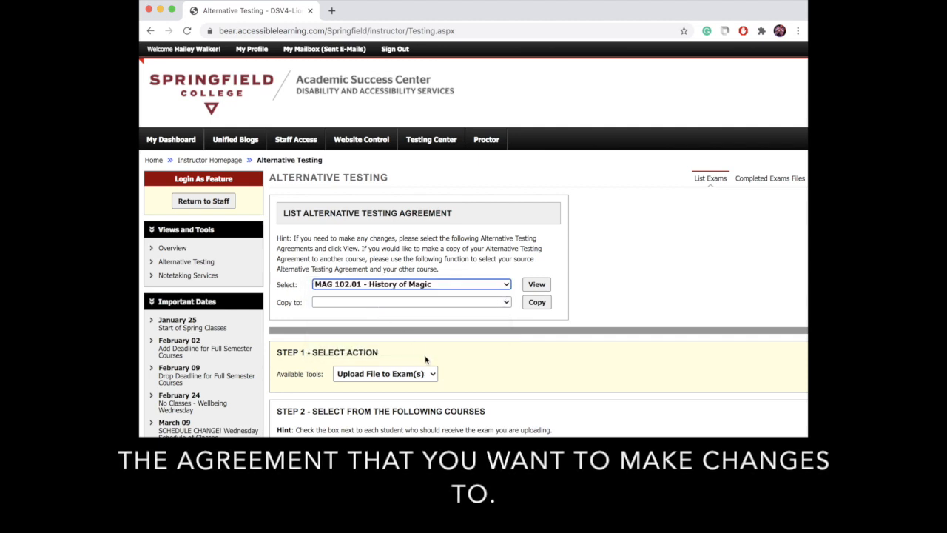
pyautogui.click(538, 286)
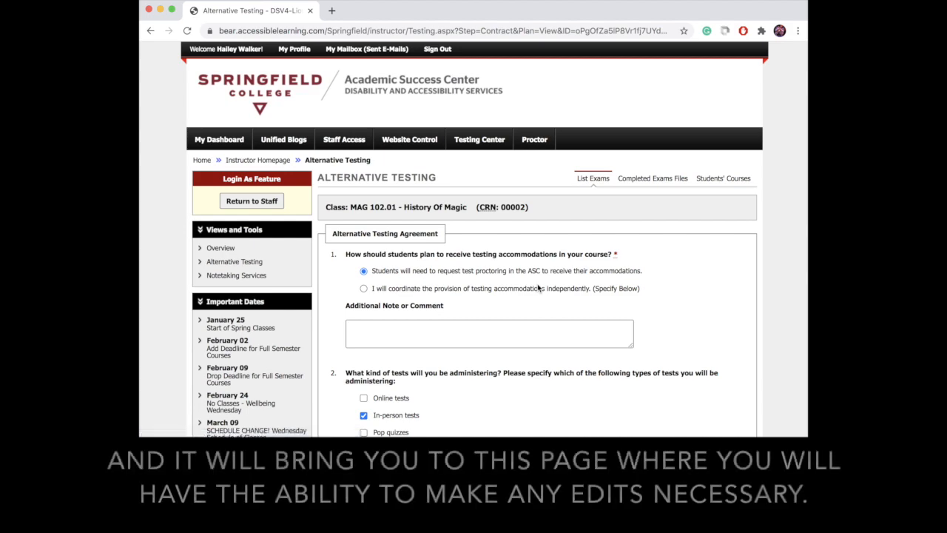
pyautogui.scroll(-3, 537, 288)
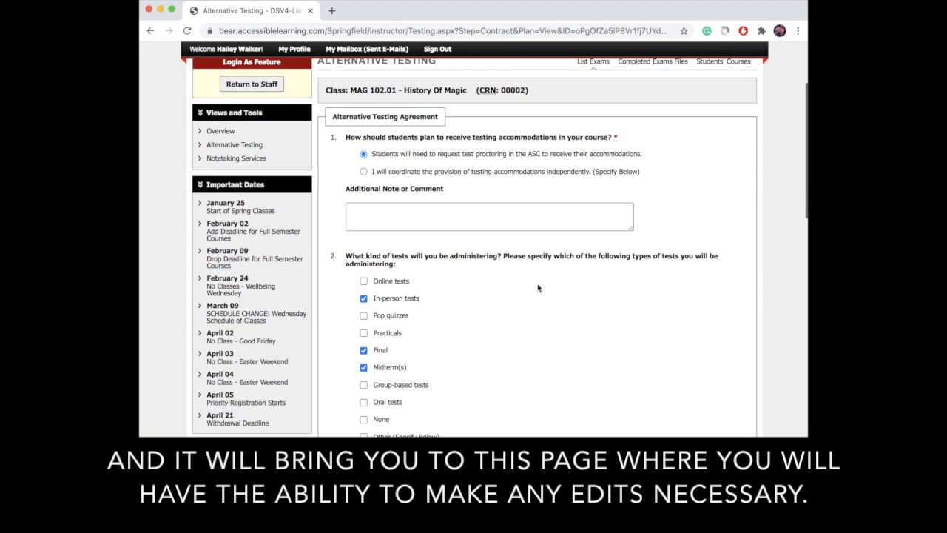
pyautogui.scroll(-3, 556, 290)
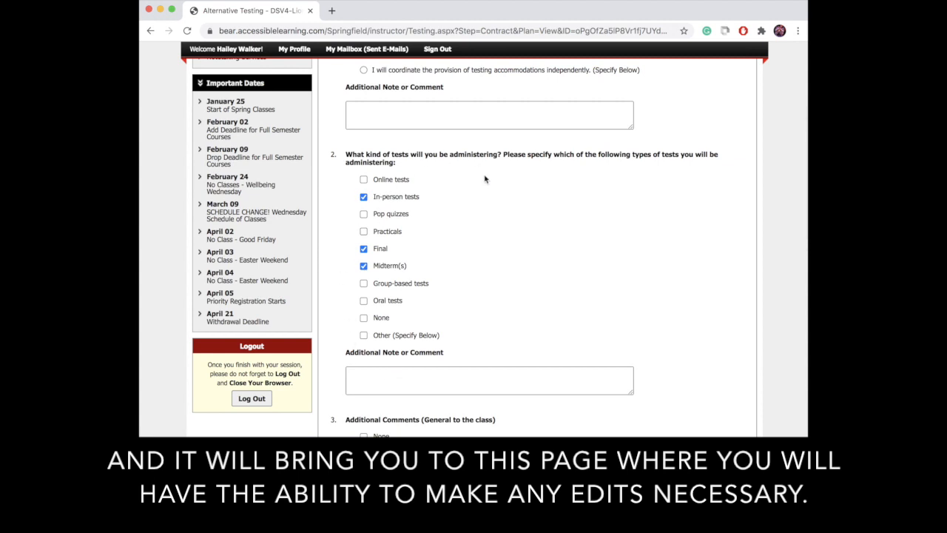
pyautogui.scroll(-3, 447, 375)
pyautogui.scroll(-10, 447, 376)
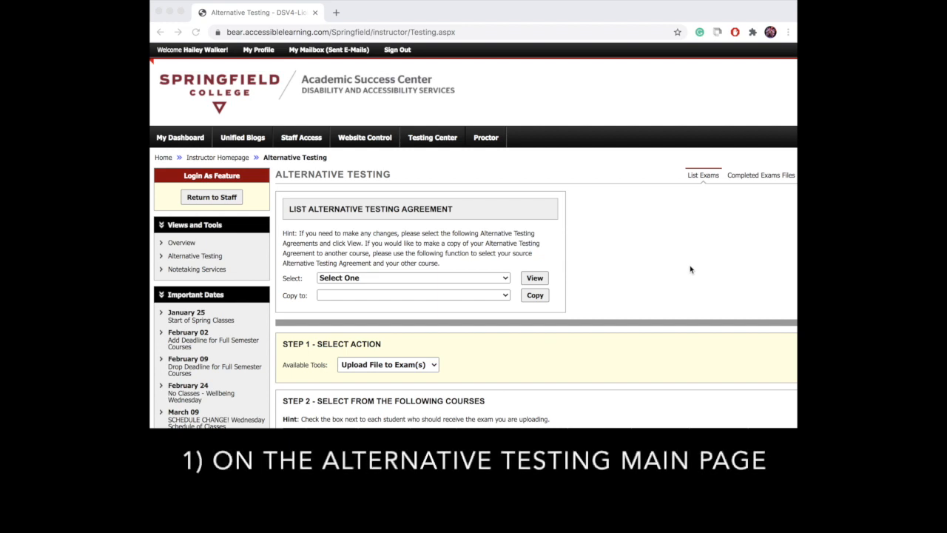
# - Review the course, student, type, date, time and status of the test requests in the Step 2 section
pyautogui.scroll(-3, 690, 270)
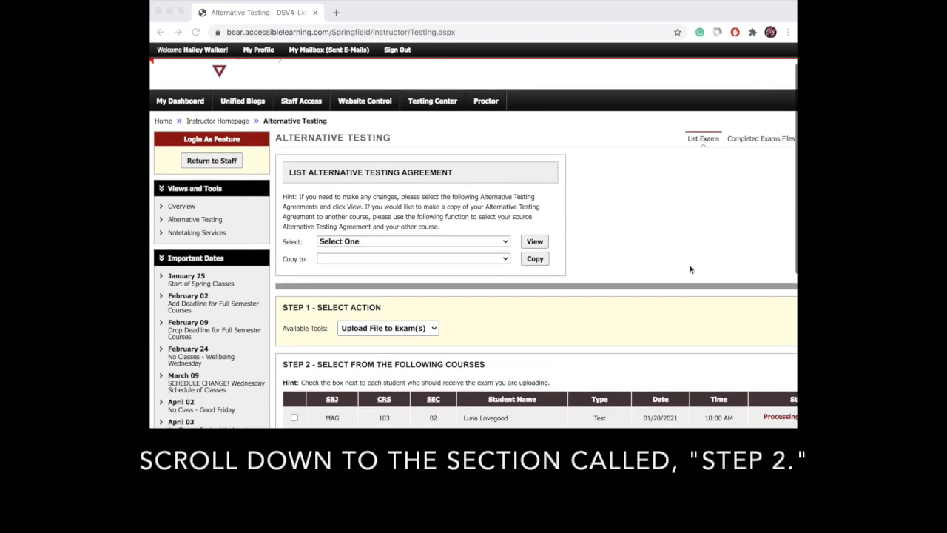
pyautogui.scroll(-3, 690, 269)
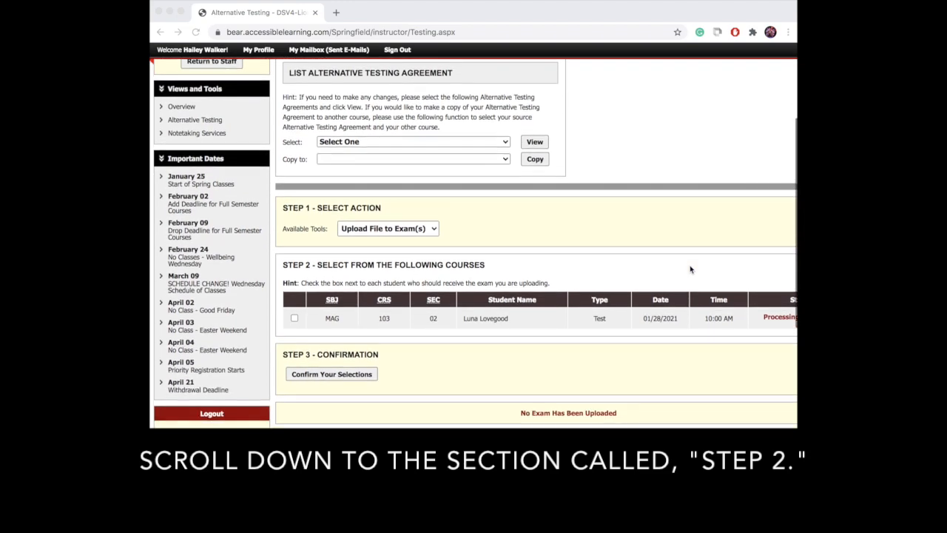
pyautogui.scroll(-2, 690, 269)
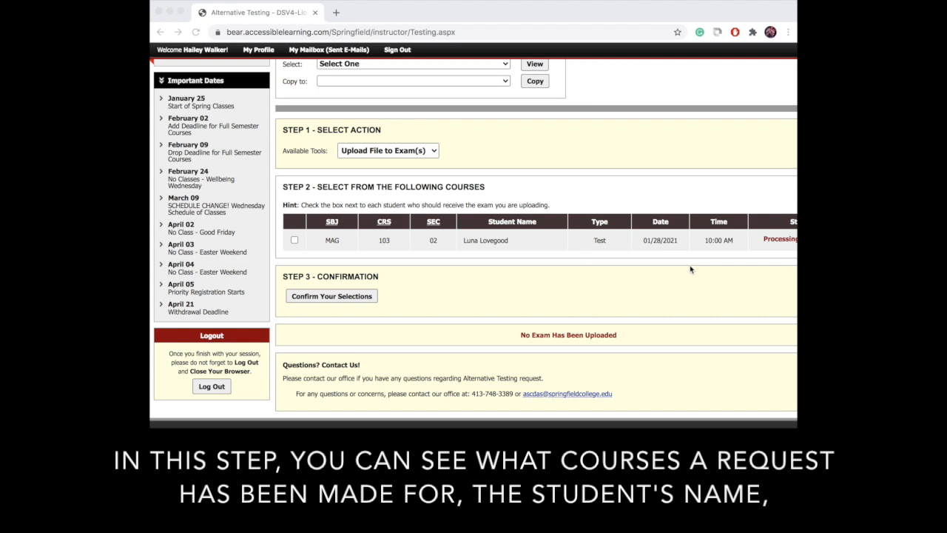
pyautogui.hscroll(3, 690, 267)
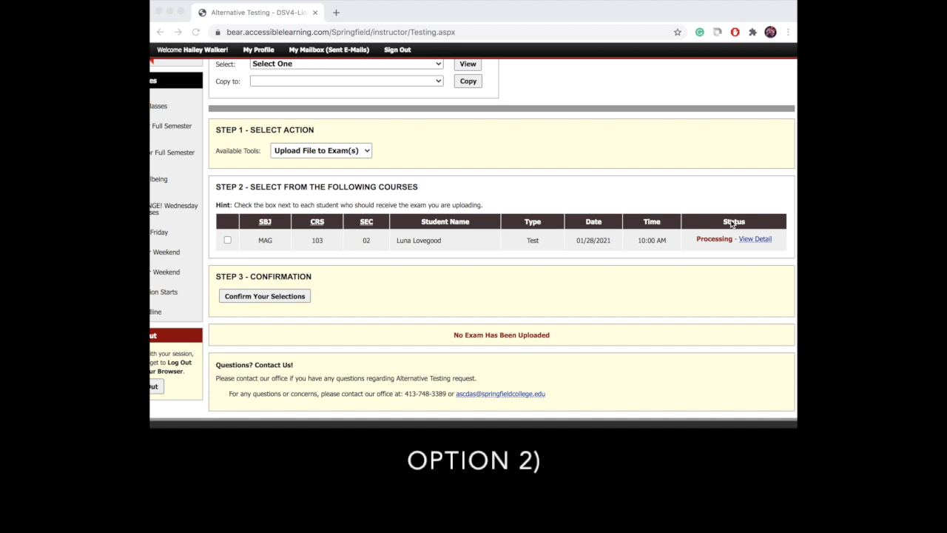
# - List the test requests by students' courses and look through the requests for each course
pyautogui.scroll(4, 731, 223)
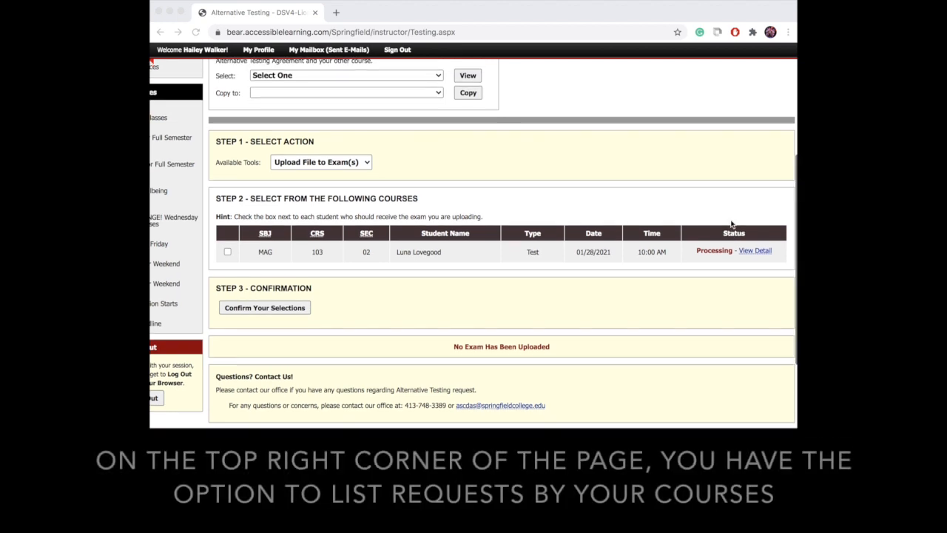
pyautogui.scroll(3, 732, 224)
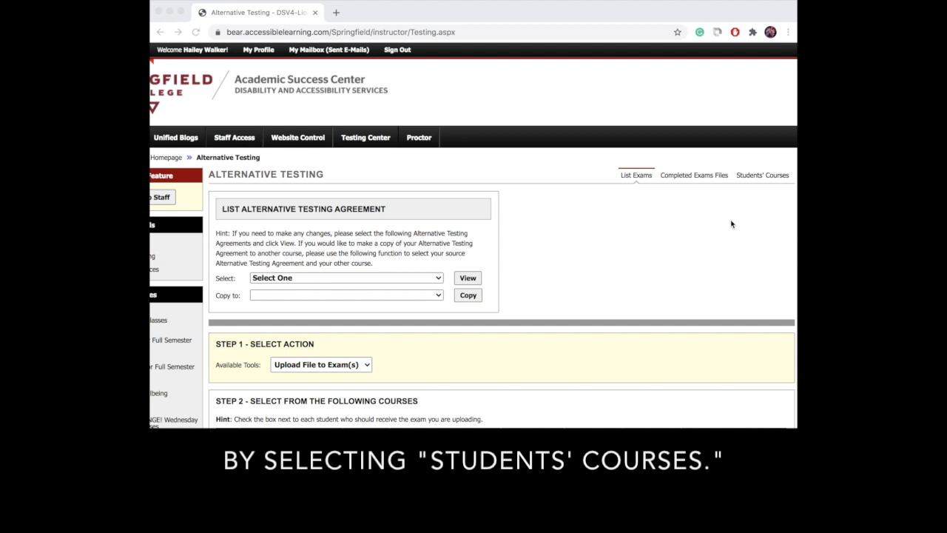
pyautogui.click(751, 178)
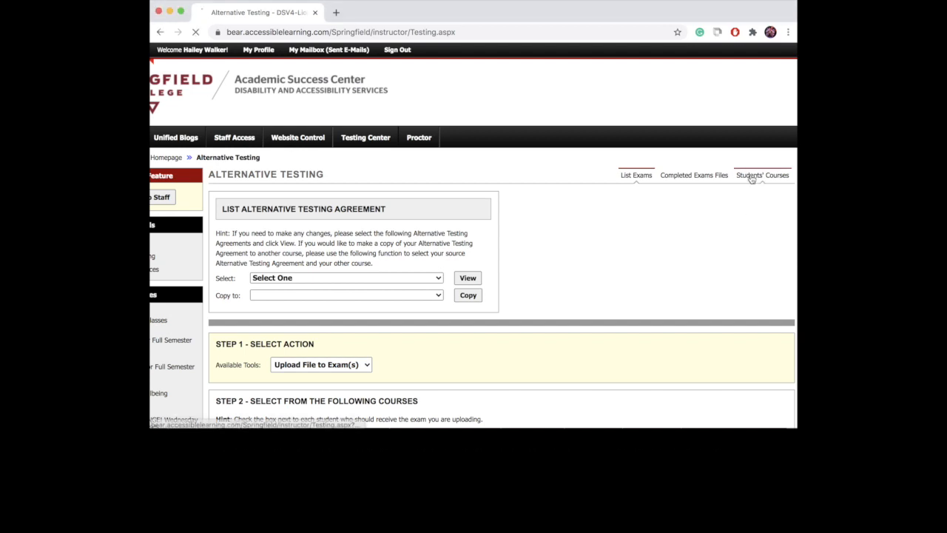
pyautogui.click(751, 177)
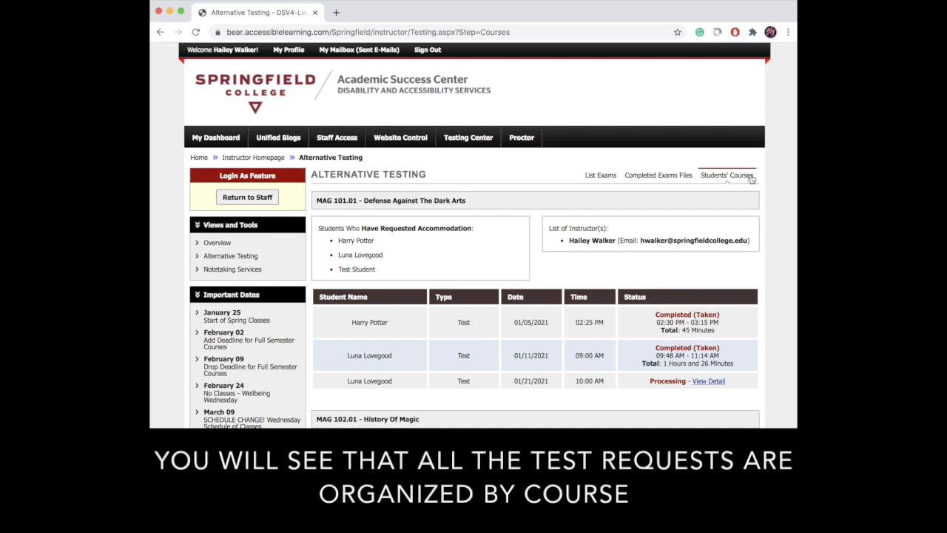
pyautogui.scroll(-5, 751, 178)
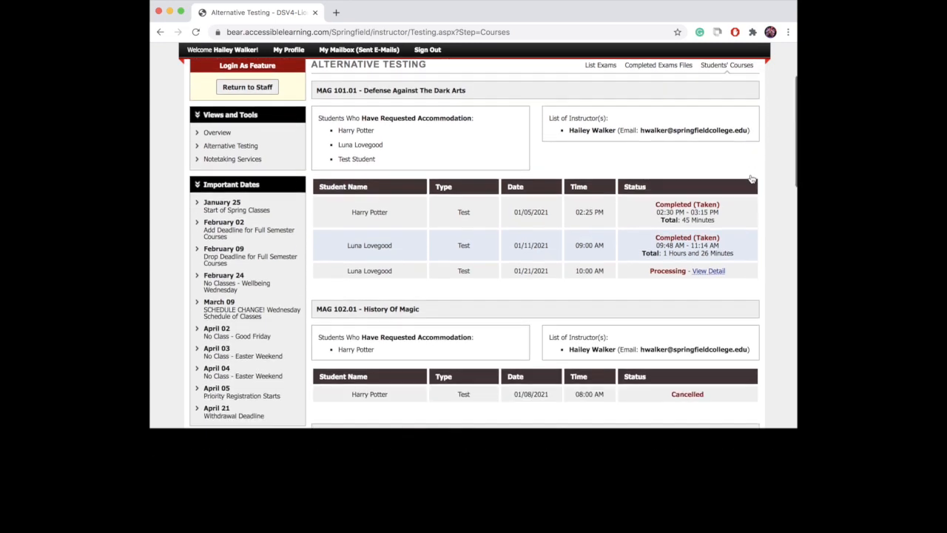
pyautogui.scroll(-3, 751, 179)
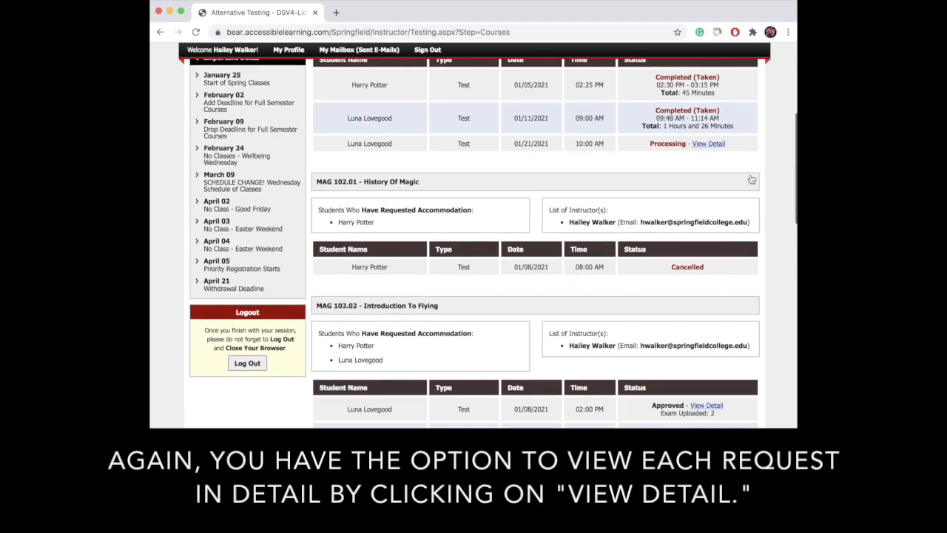
pyautogui.scroll(-4, 751, 179)
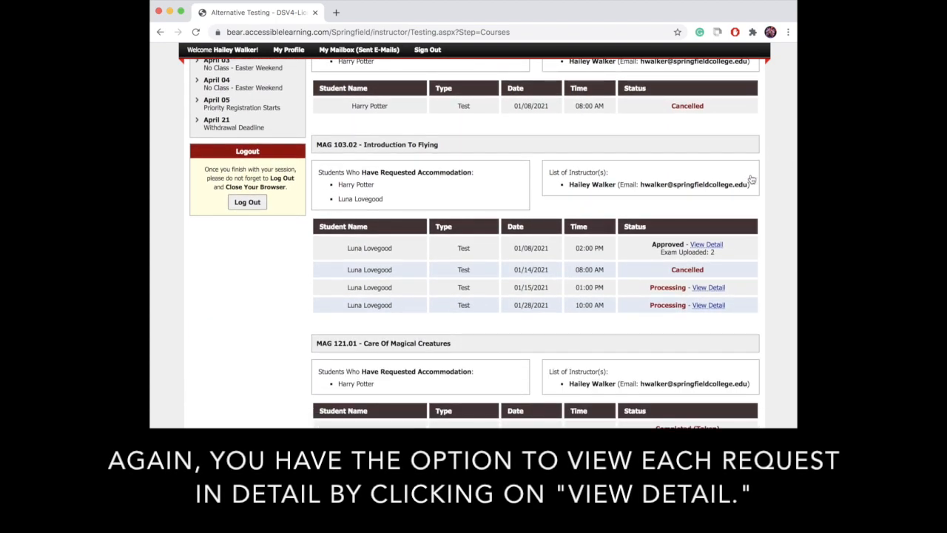
# - View the details of the 01/21/2021 test request for MAG 101.01 - Defense Against The Dark Arts, including the services requested
pyautogui.scroll(5, 751, 179)
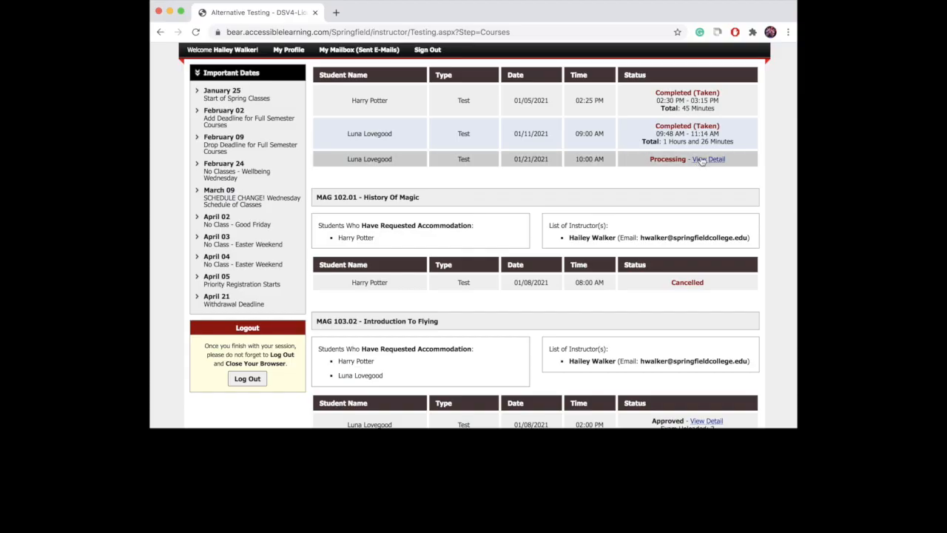
pyautogui.scroll(2, 701, 162)
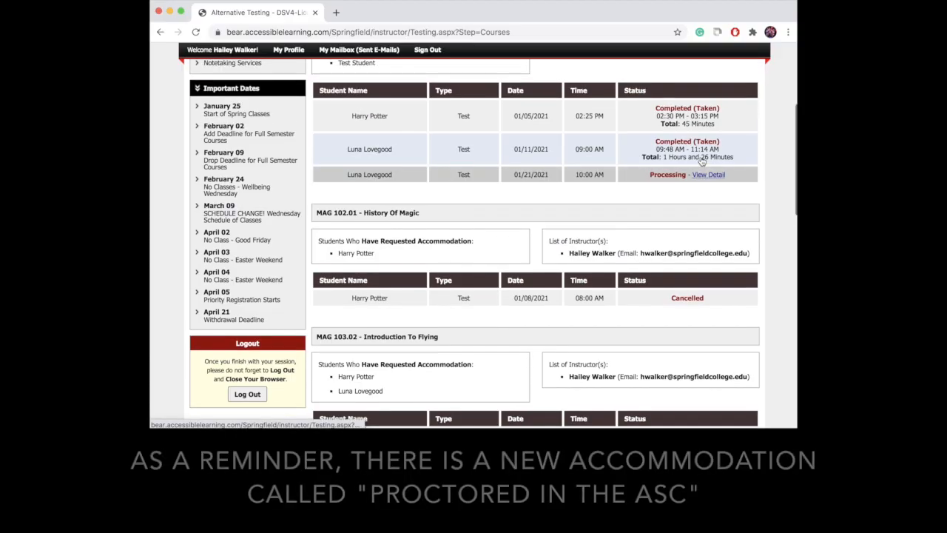
pyautogui.scroll(5, 701, 162)
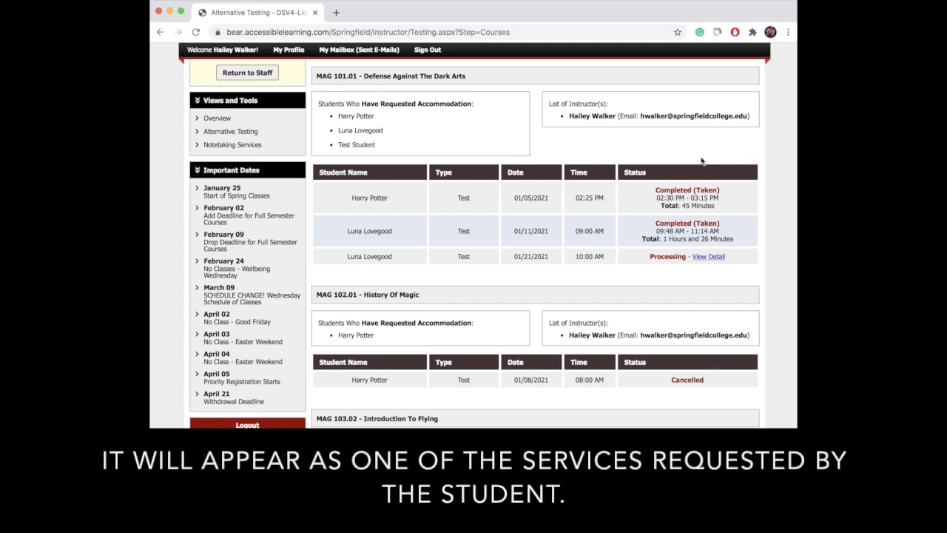
pyautogui.click(708, 256)
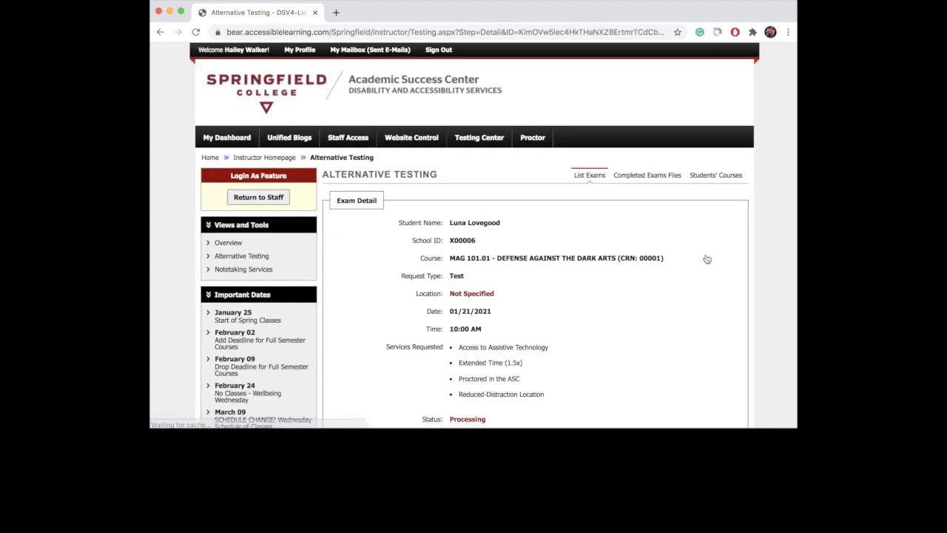
pyautogui.scroll(-3, 706, 258)
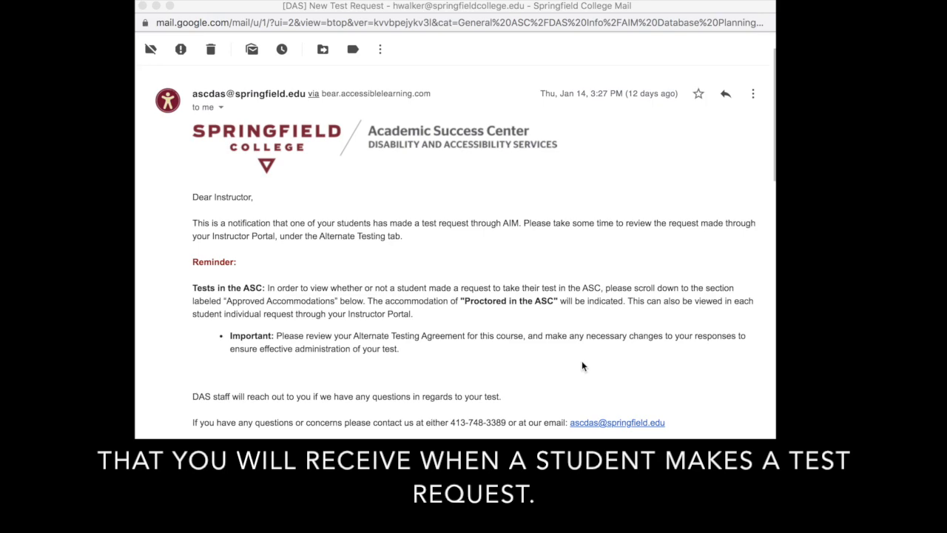
# - Read the New Test Request e-mail and the Testing Request Reminder for MAG 103.02 in Gmail
pyautogui.scroll(-3, 582, 363)
pyautogui.scroll(-5, 582, 362)
pyautogui.scroll(-1, 582, 365)
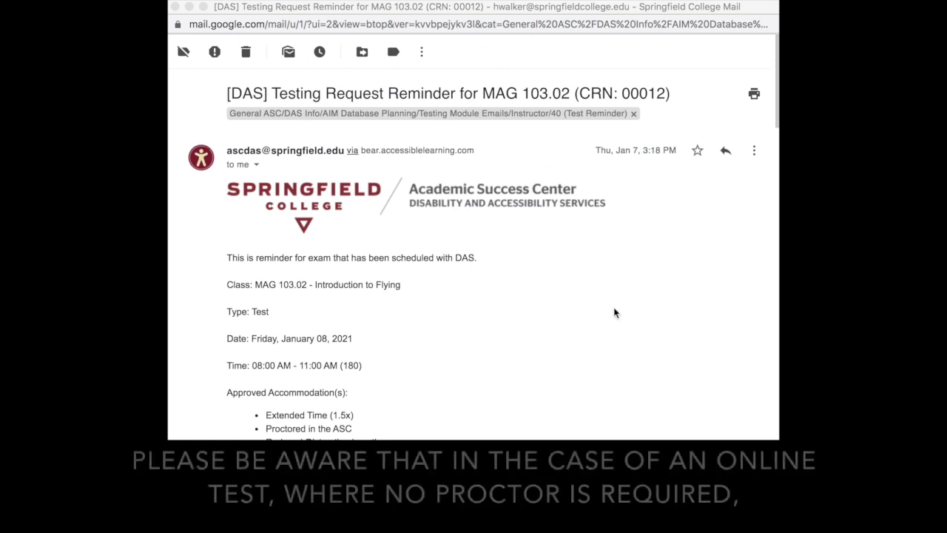
pyautogui.scroll(-2, 614, 313)
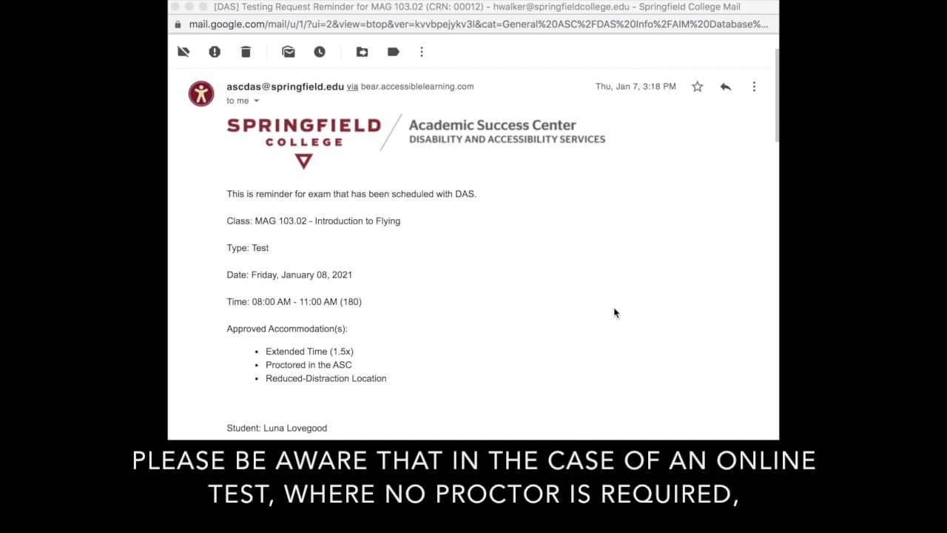
pyautogui.scroll(-1, 614, 312)
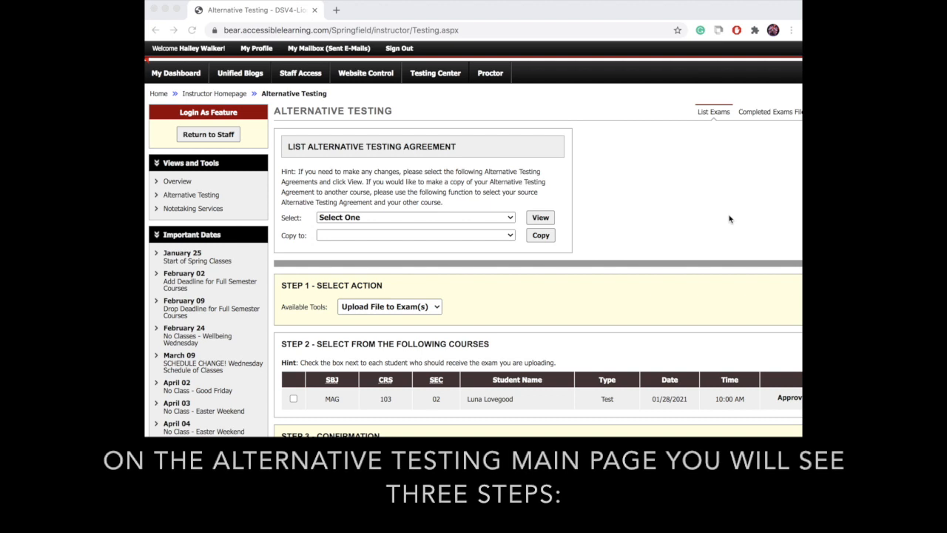
# - In the AIM portal, choose Upload File to Exam(s), select the MAG 103.02 test on 01/28/2021 and confirm the selection
pyautogui.scroll(-2, 729, 218)
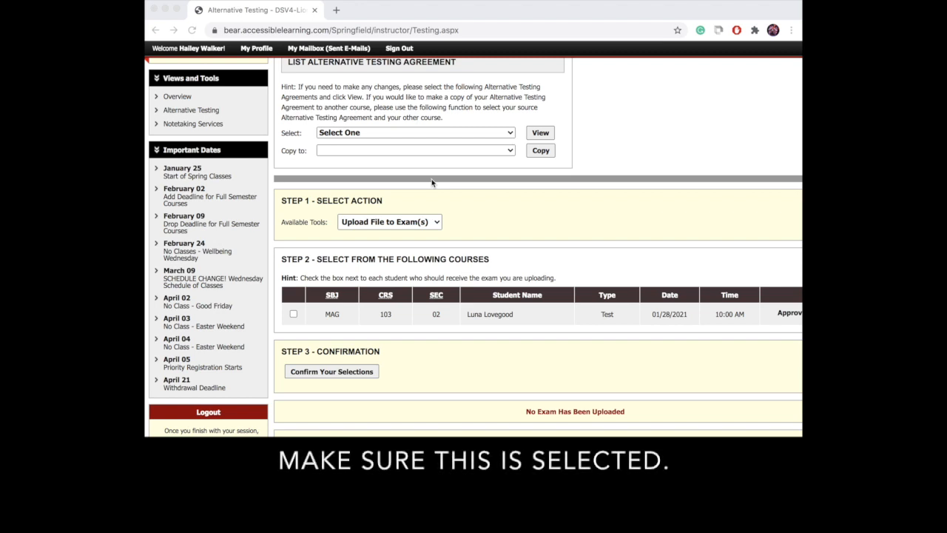
pyautogui.click(361, 225)
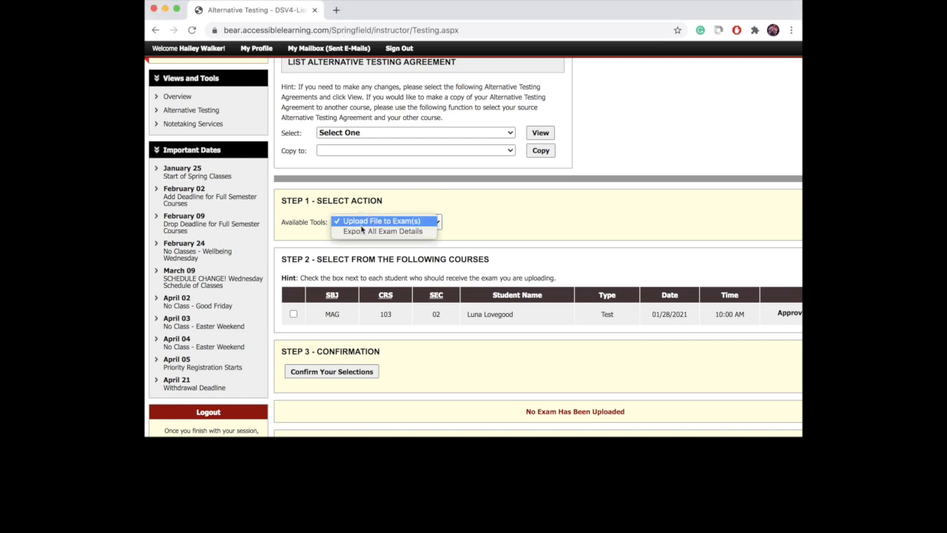
pyautogui.click(361, 225)
pyautogui.scroll(-2, 458, 241)
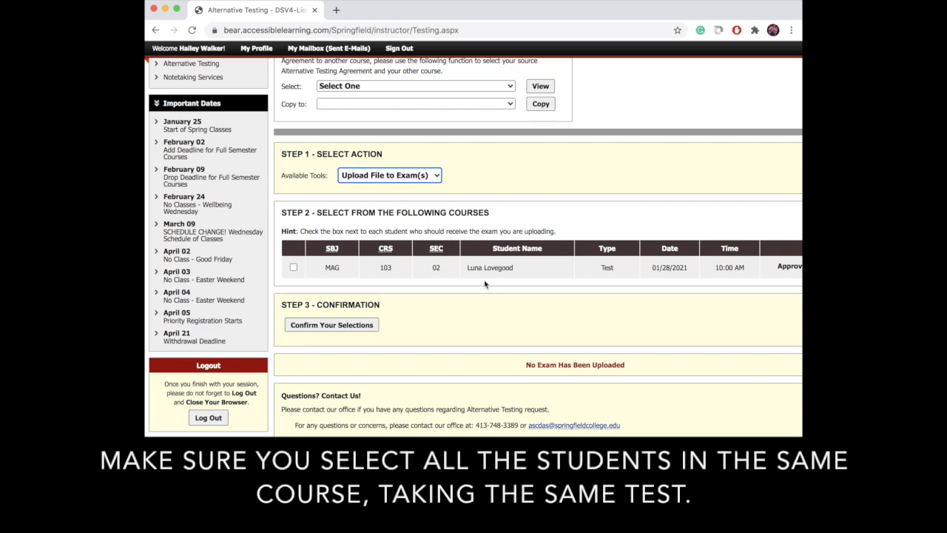
pyautogui.click(293, 267)
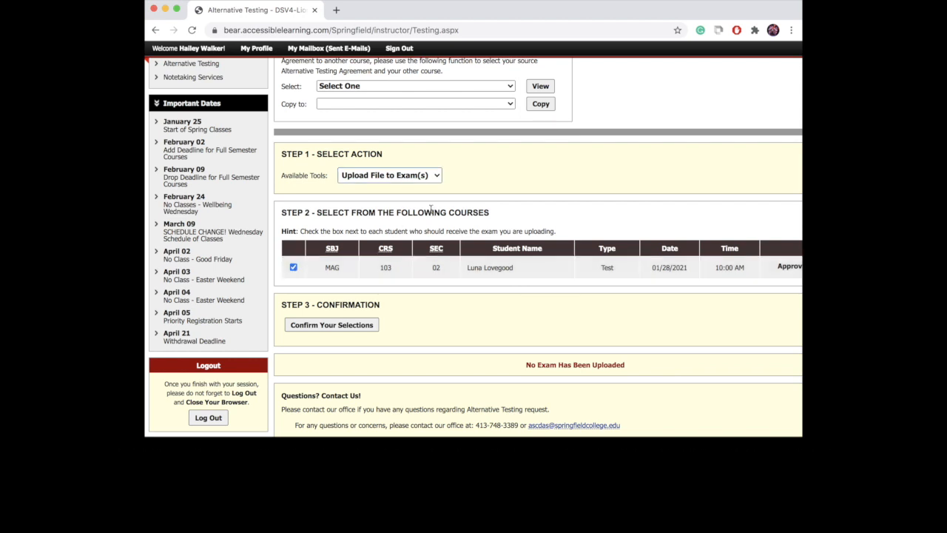
pyautogui.scroll(-1, 431, 209)
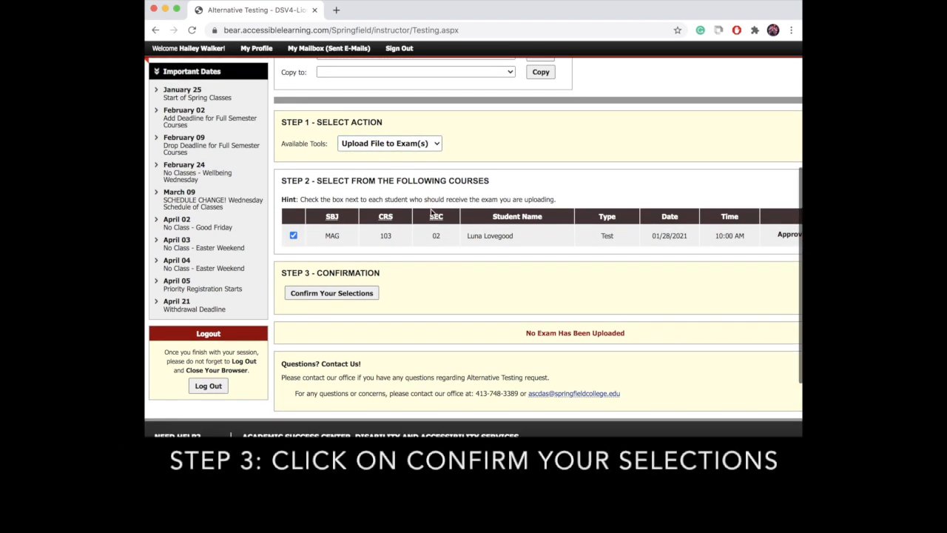
pyautogui.click(314, 295)
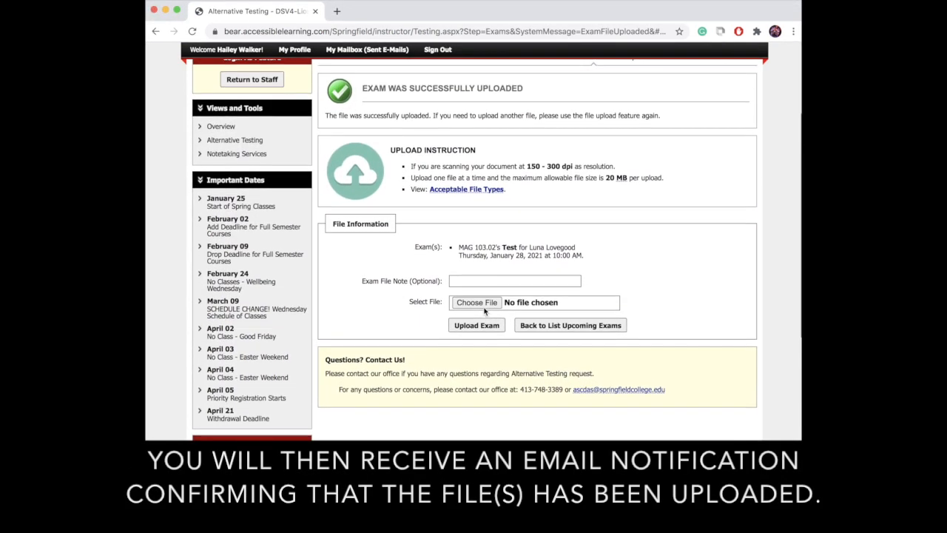
# - Return to the Alternative Testing main page and check the MAG 103.02 exam's upload status and the uploaded exam files list
pyautogui.scroll(1, 485, 312)
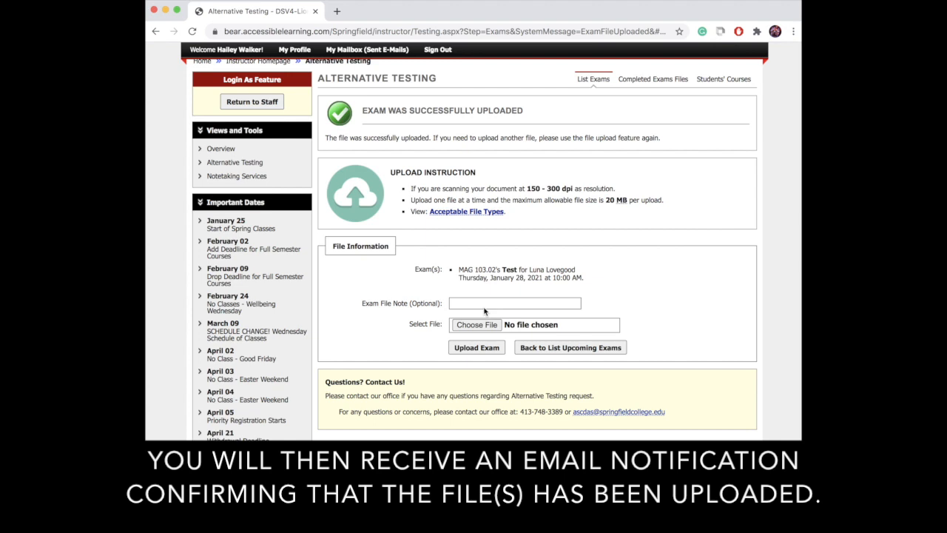
pyautogui.scroll(1, 485, 311)
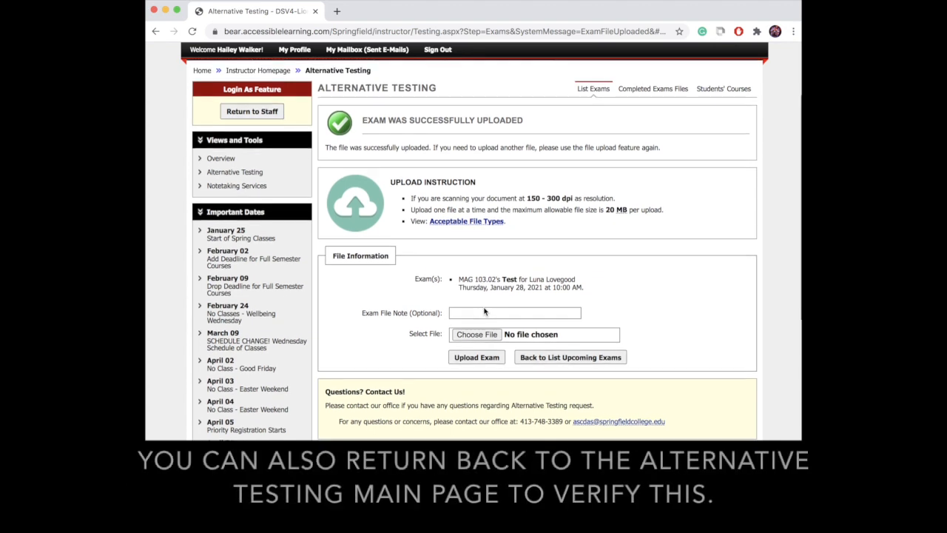
pyautogui.scroll(1, 484, 311)
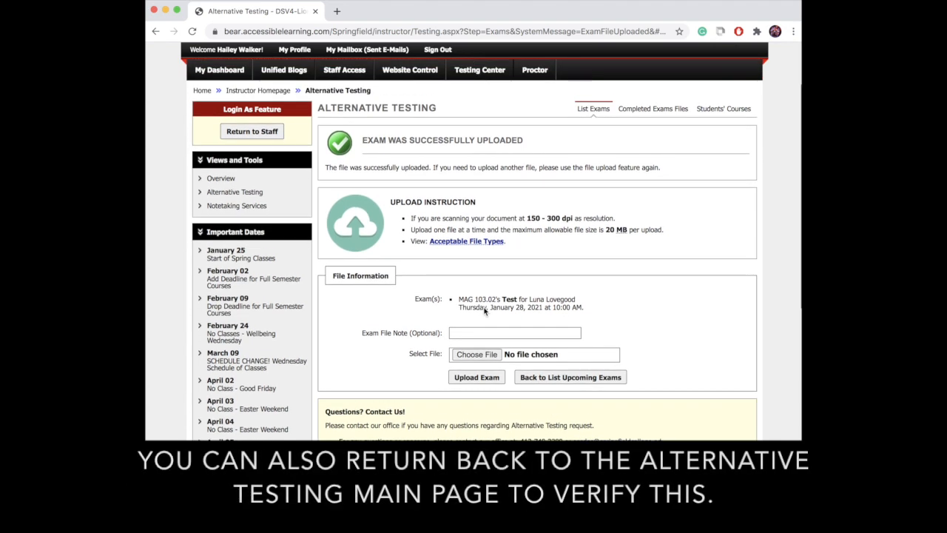
pyautogui.click(249, 195)
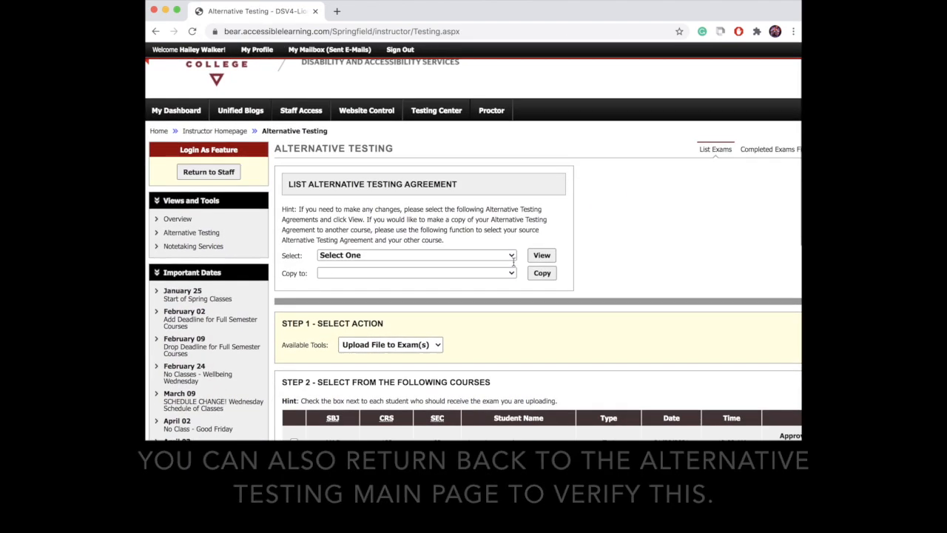
pyautogui.scroll(-3, 513, 262)
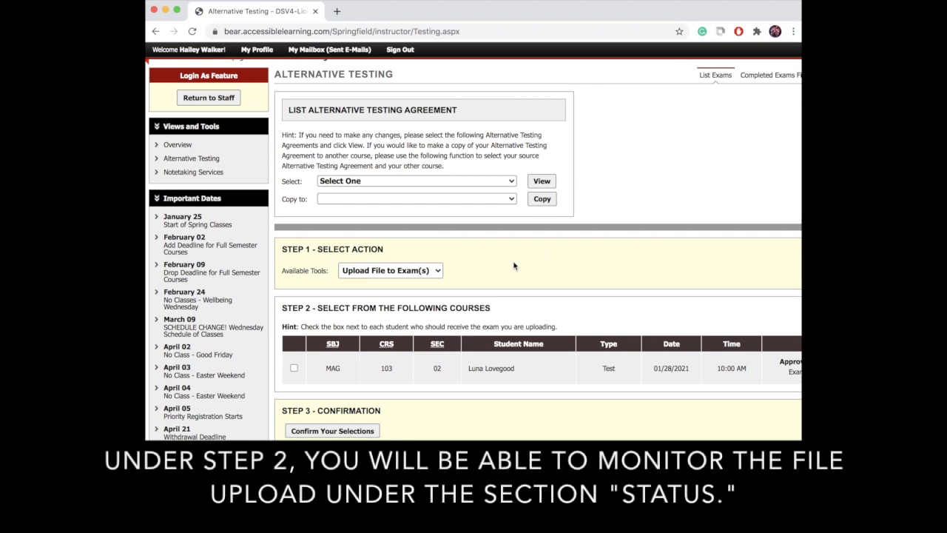
pyautogui.hscroll(3, 513, 265)
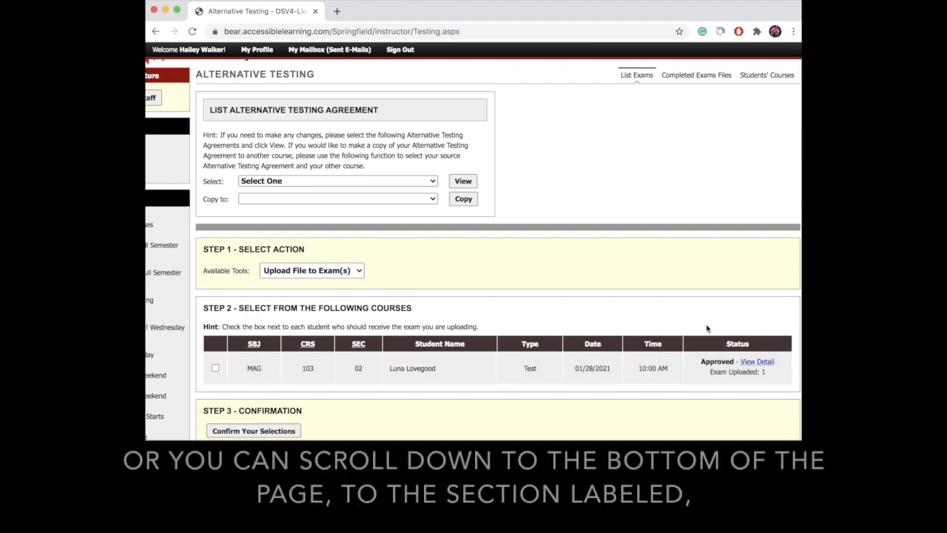
pyautogui.scroll(-5, 704, 317)
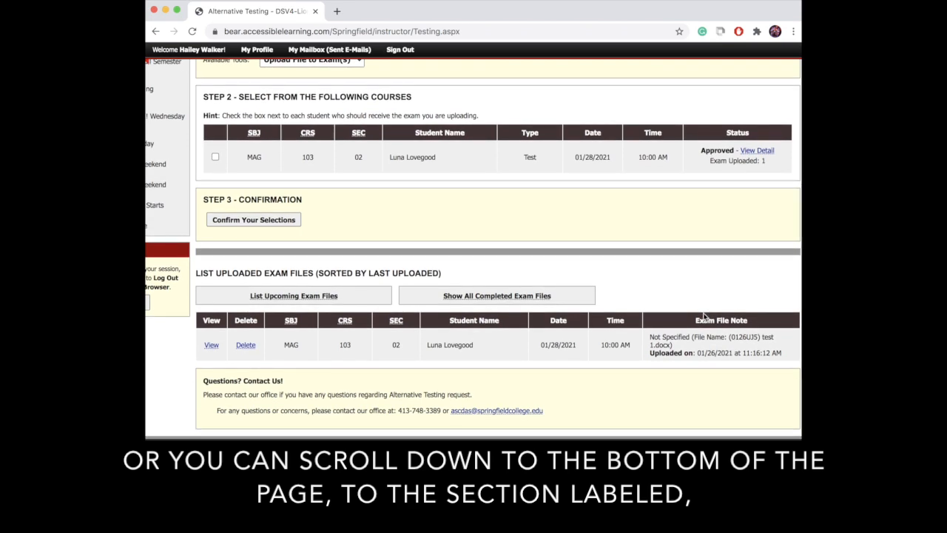
pyautogui.scroll(-1, 704, 317)
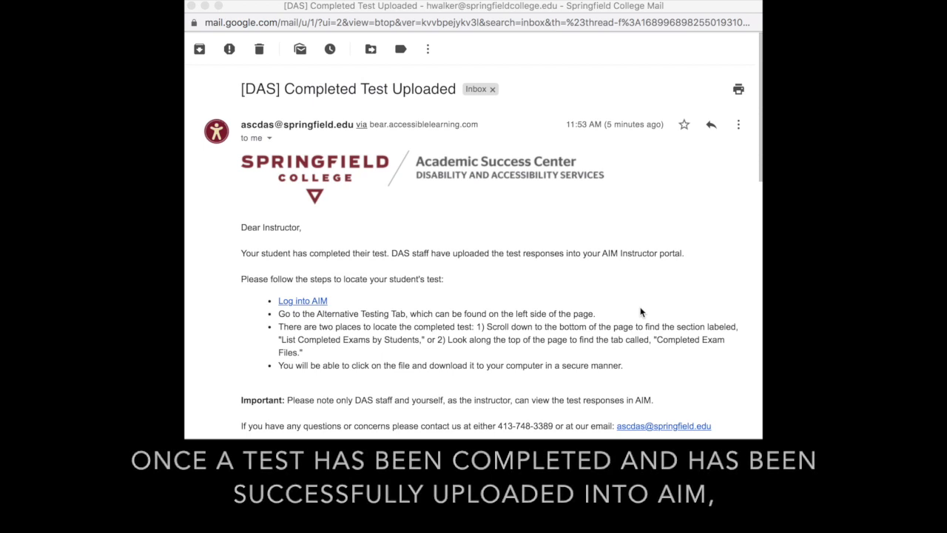
# - Read the Completed Test Uploaded e-mail in Gmail for the steps to locate the student's test
pyautogui.scroll(-2, 492, 256)
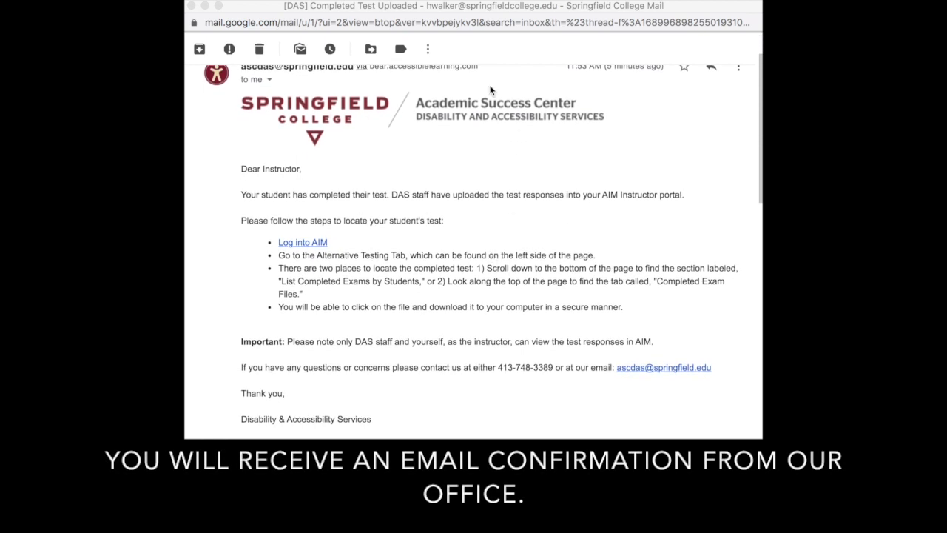
pyautogui.scroll(1, 510, 194)
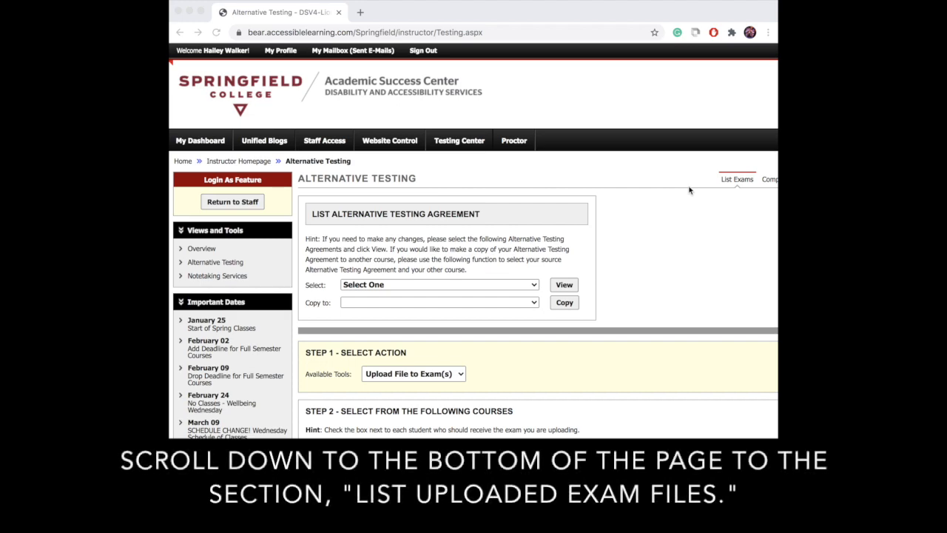
# - In the AIM portal's uploaded exam files section, show all completed exam files and review the students' exam file notes
pyautogui.scroll(-5, 689, 190)
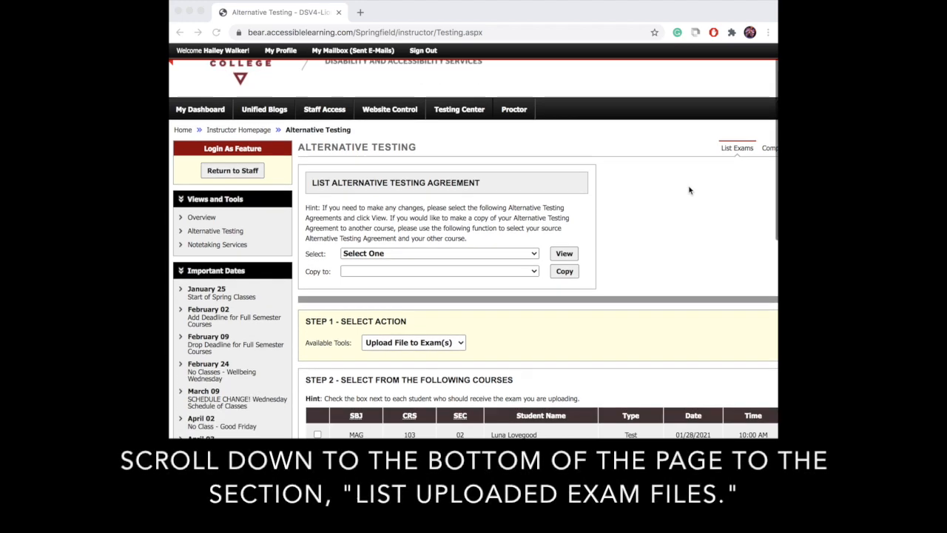
pyautogui.scroll(-2, 689, 190)
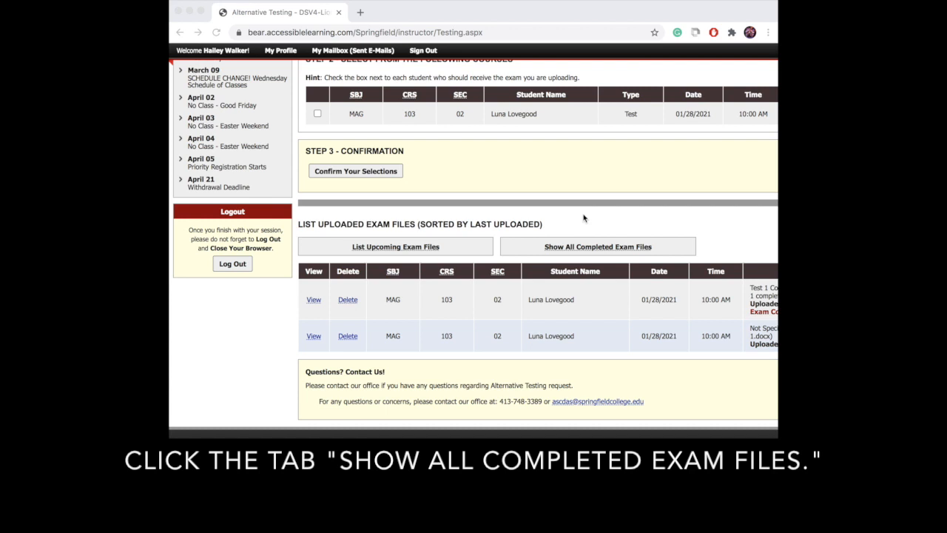
pyautogui.click(583, 250)
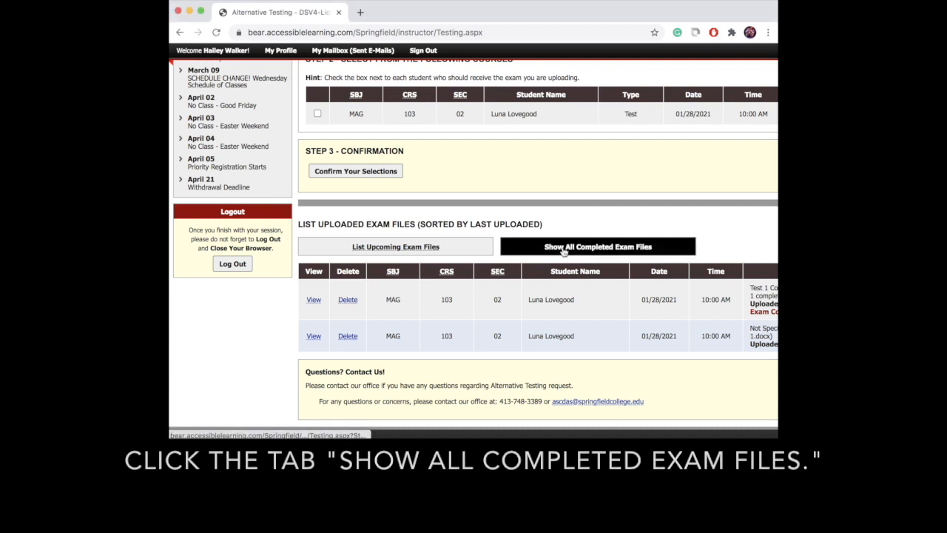
pyautogui.hscroll(3, 564, 253)
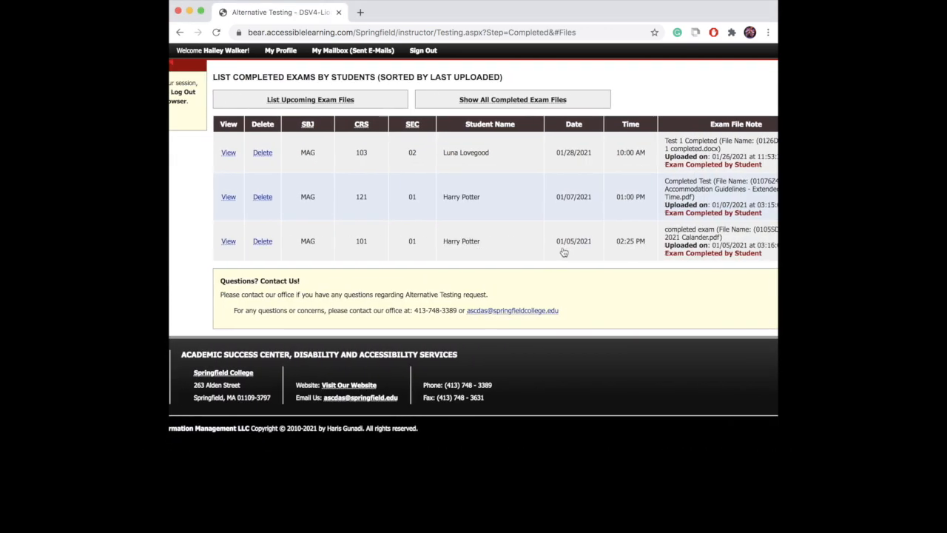
pyautogui.hscroll(1, 564, 252)
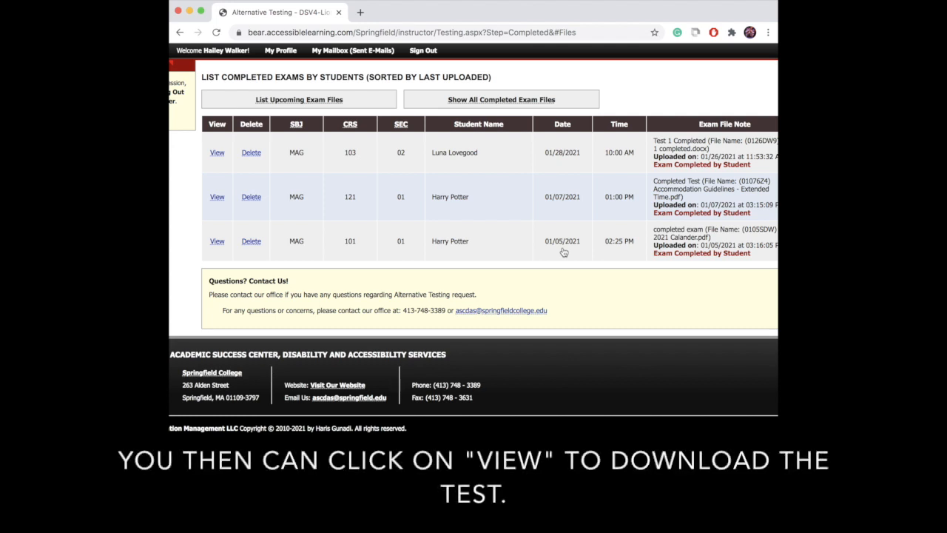
pyautogui.hscroll(2, 564, 253)
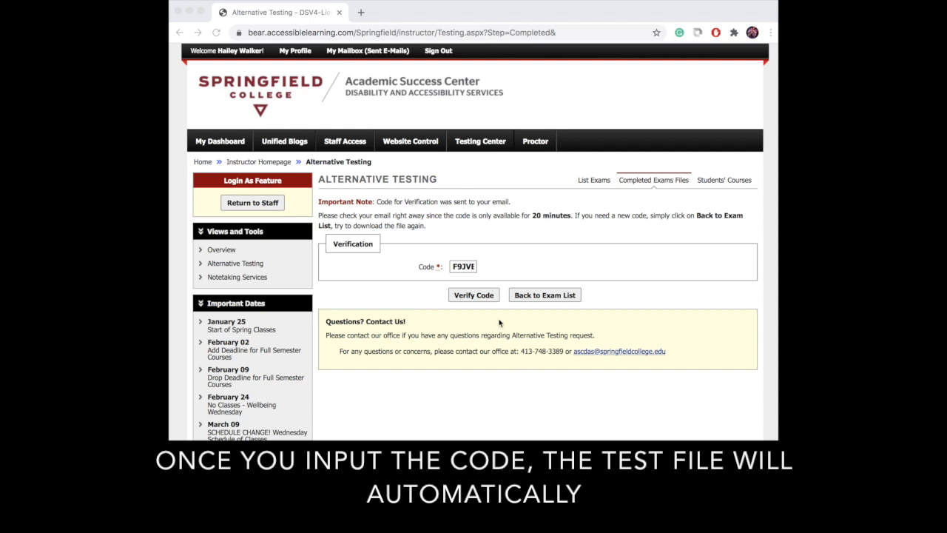
# - Submit the entered verification code to download the completed MAG 103.02 test file
pyautogui.click(479, 300)
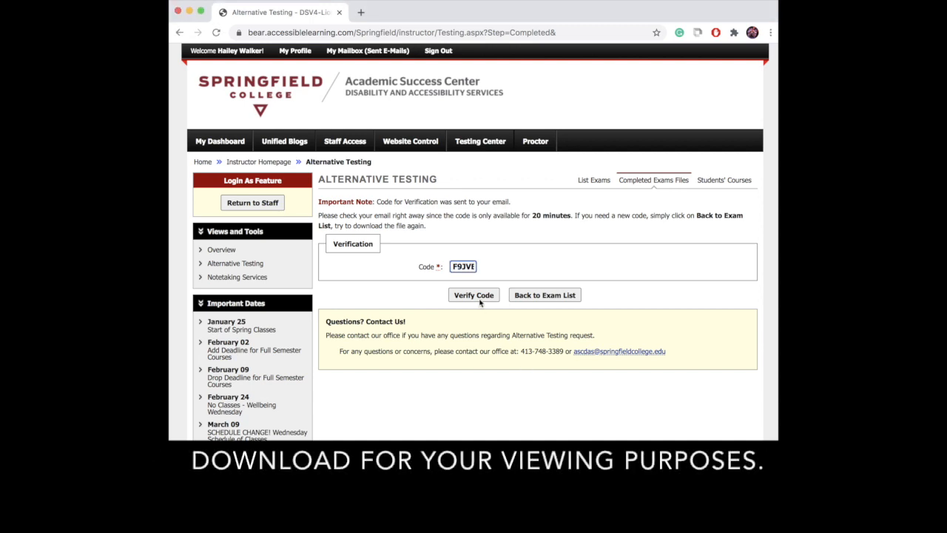
pyautogui.click(476, 298)
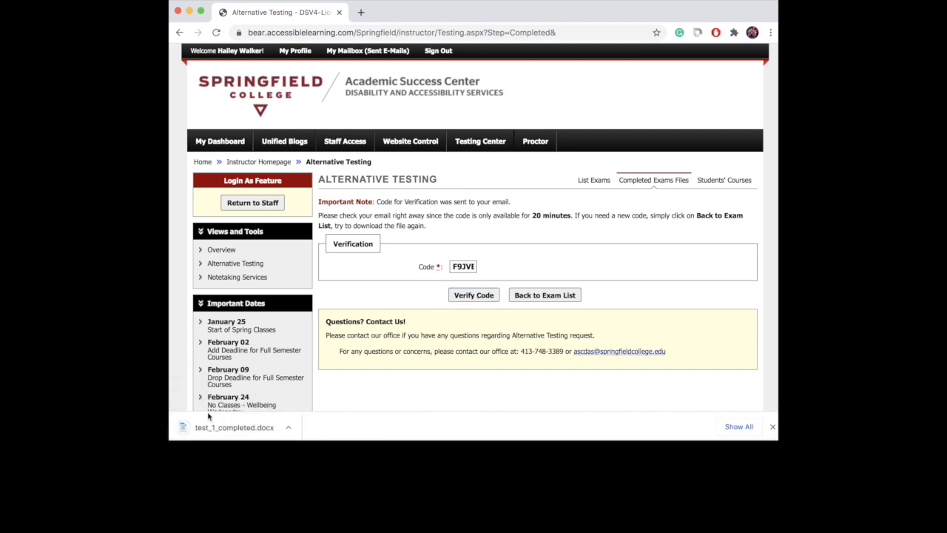